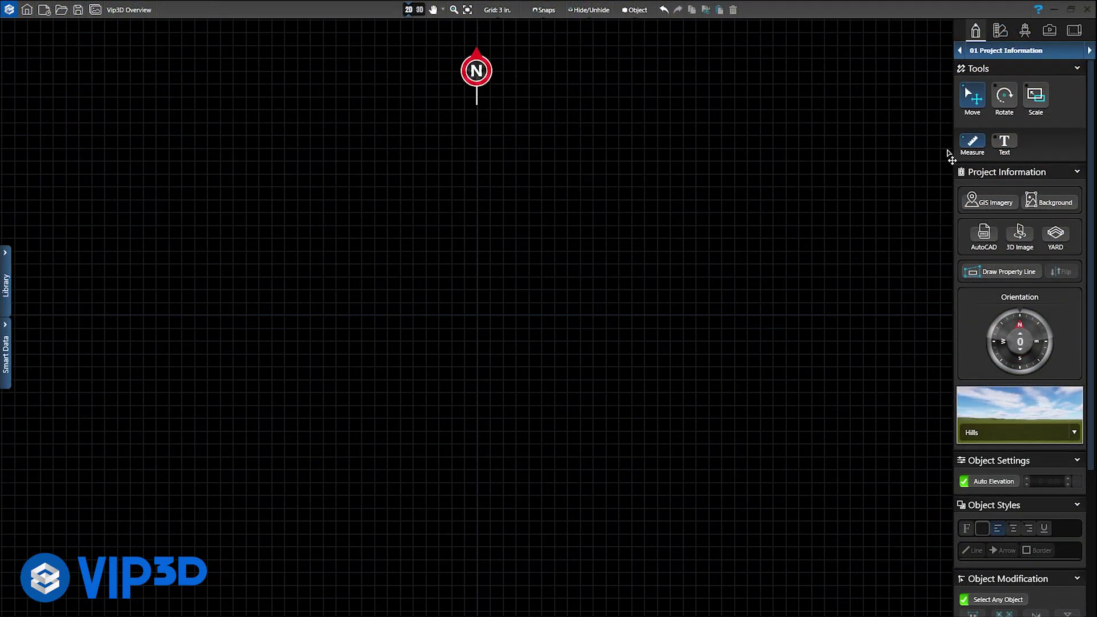
- Load SitePlan.PNG as the plan background, hide it, and bring up the GIS Imagery lookup
left_click(530, 314)
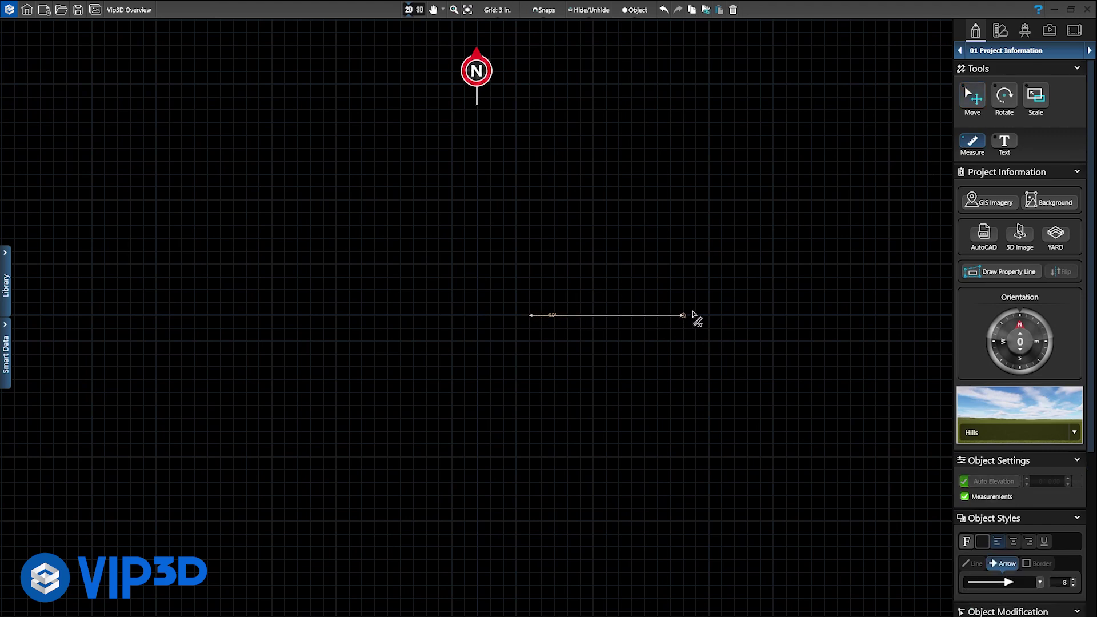
key("Escape")
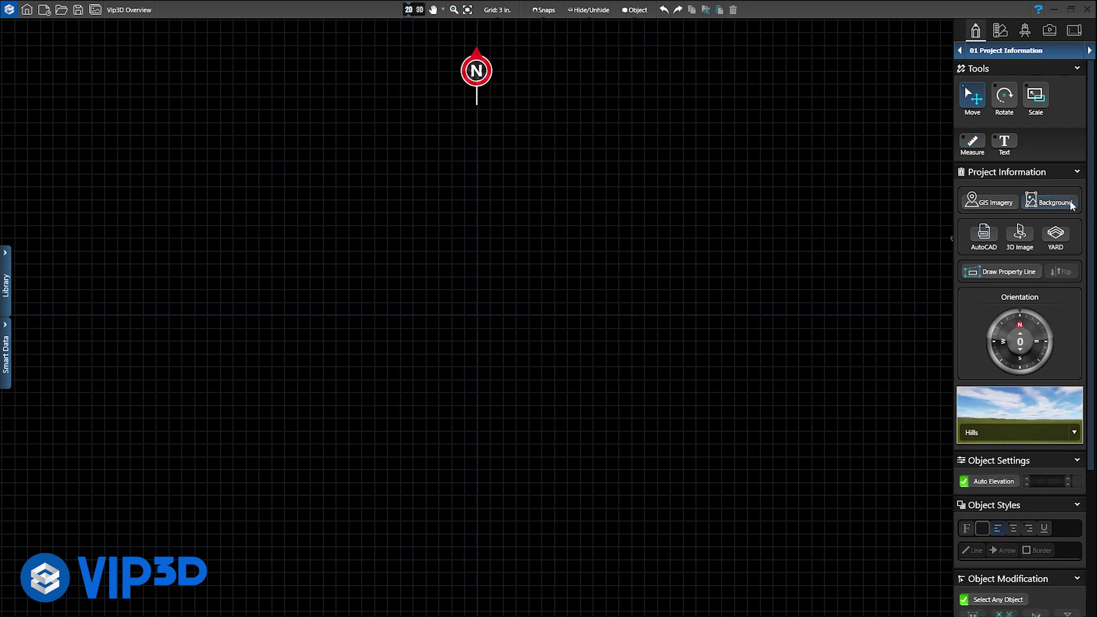
left_click(1054, 202)
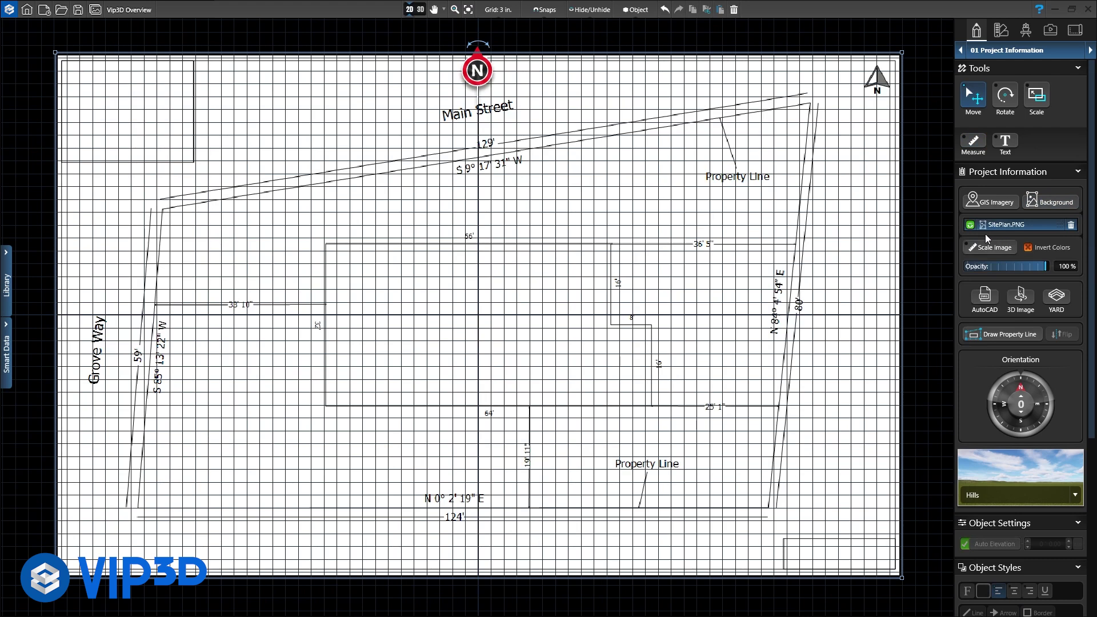
left_click(970, 224)
left_click(988, 203)
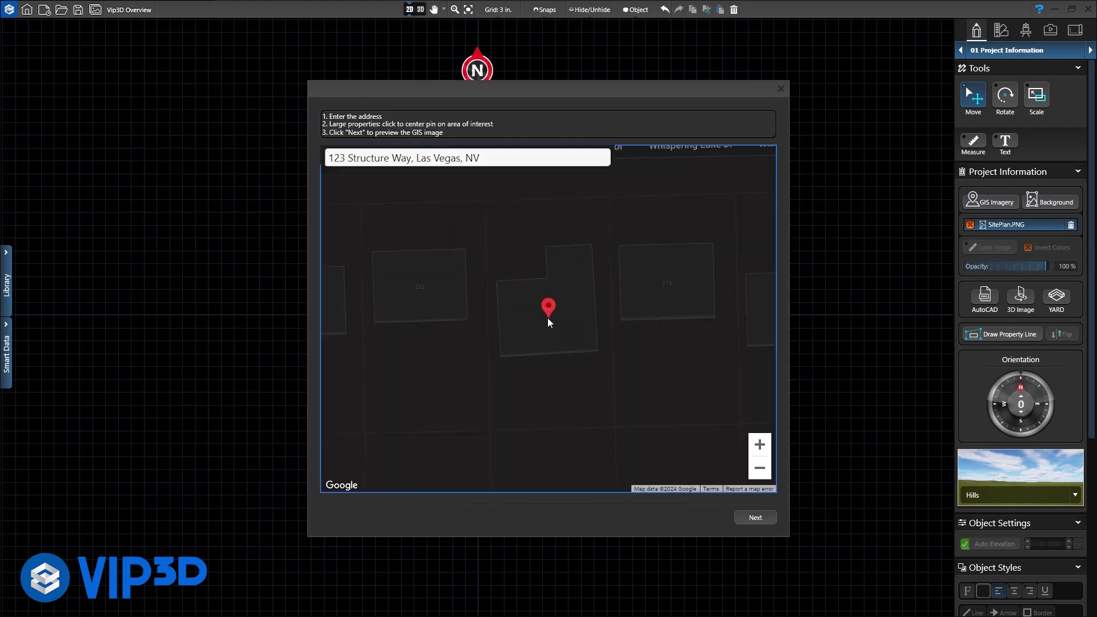
- Download the property's GIS aerial image with terrain and parcel line for 1 credit
left_click(755, 519)
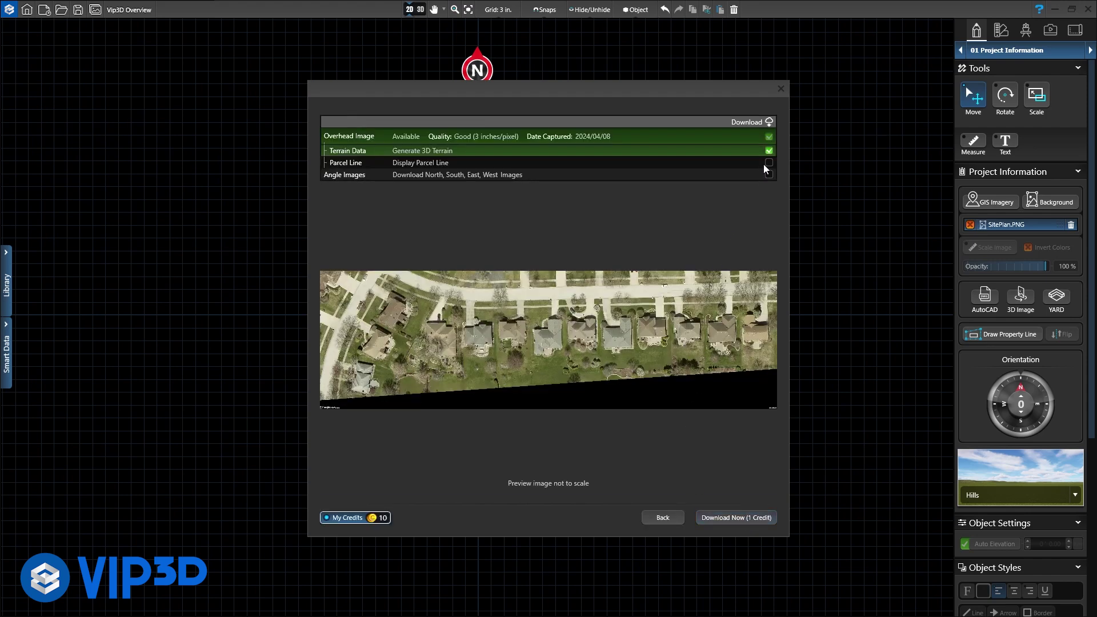
left_click(767, 163)
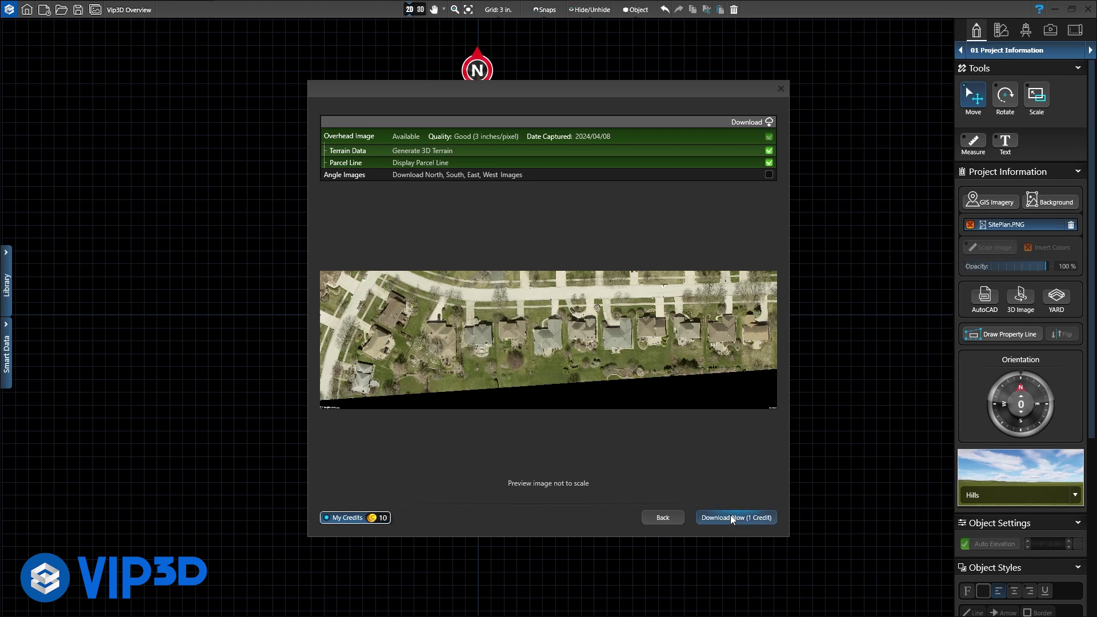
left_click(724, 517)
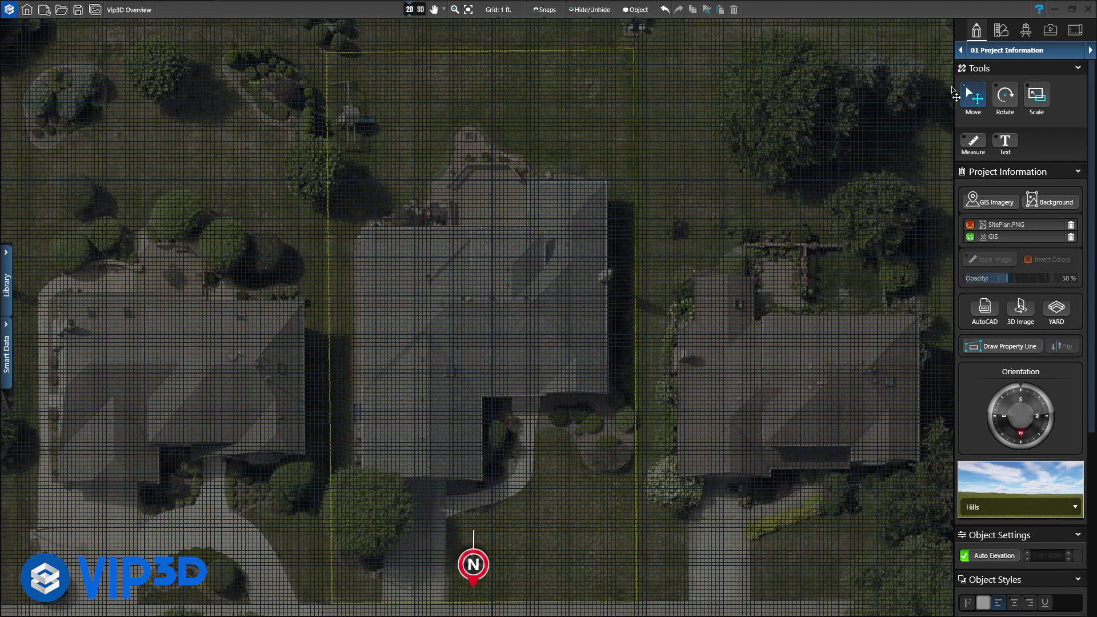
- In 02 House, trace the roof outline's first edges: 20' top, 22' down, 24' left, 10' up
left_click(1016, 57)
left_click(1012, 77)
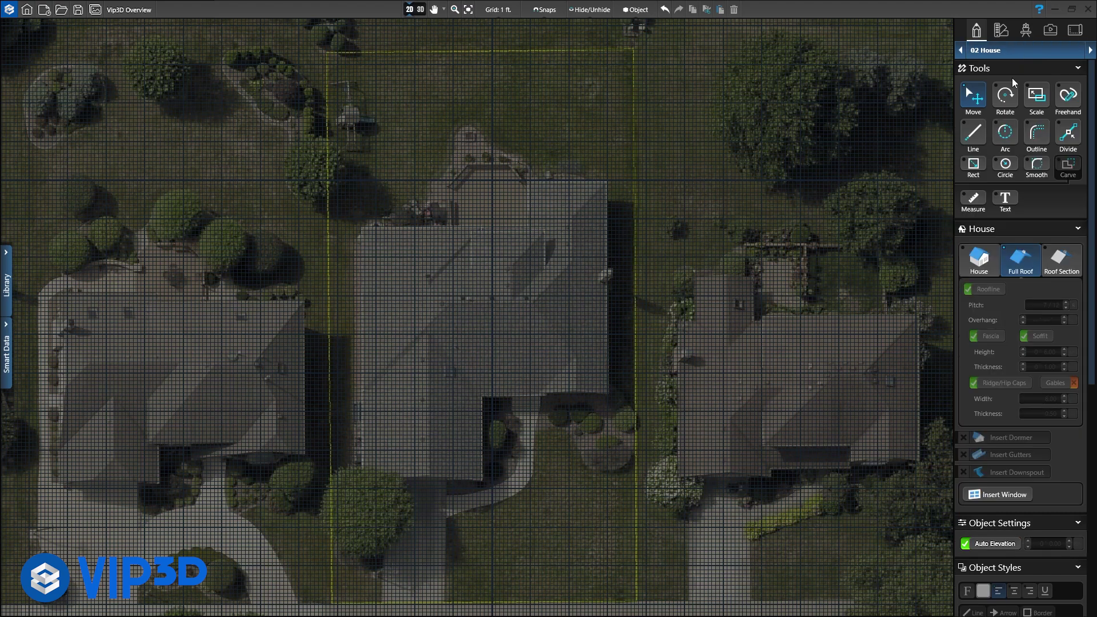
left_click(973, 132)
left_click(608, 181)
left_click(530, 181)
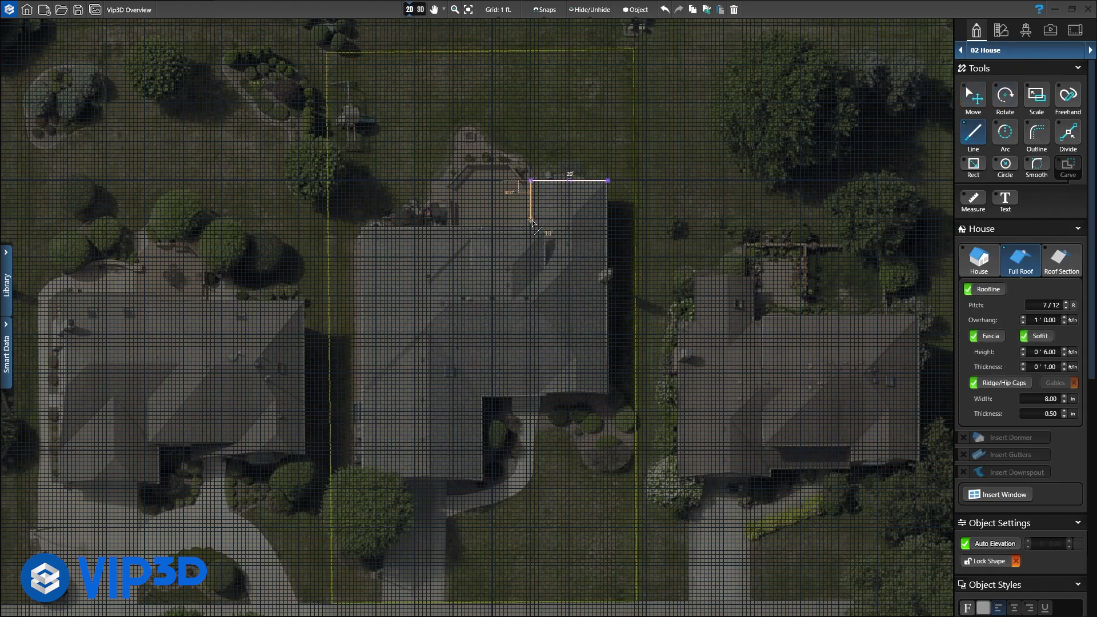
left_click(531, 265)
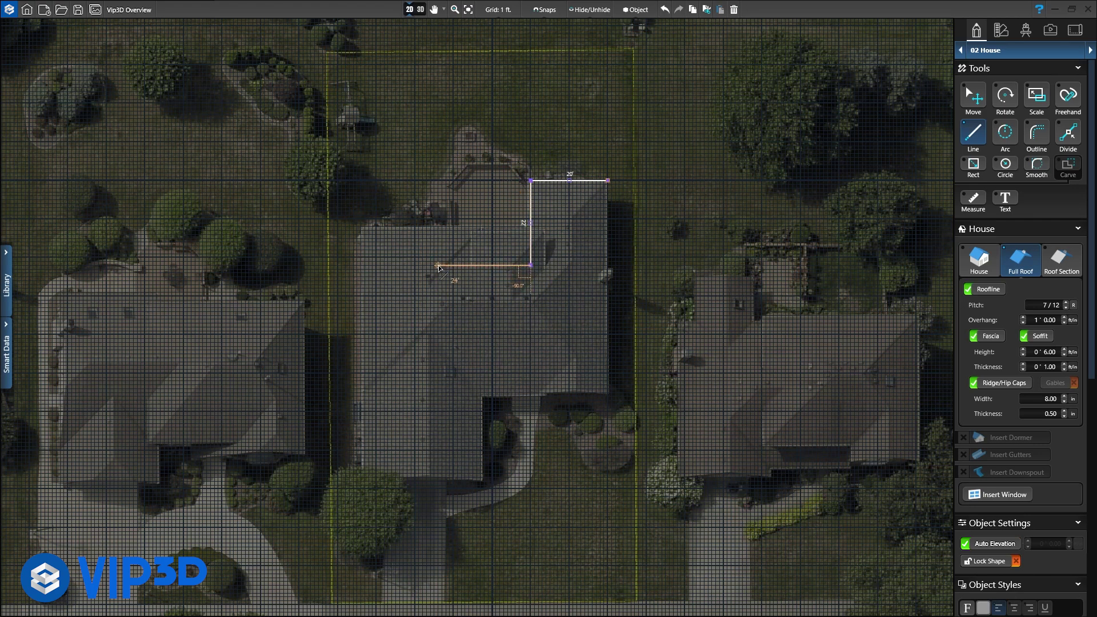
left_click(438, 265)
left_click(439, 227)
- Finish the outline with 20', 65', 31' and 21' edges, then view the hip-roofed house in 3D
left_click(361, 227)
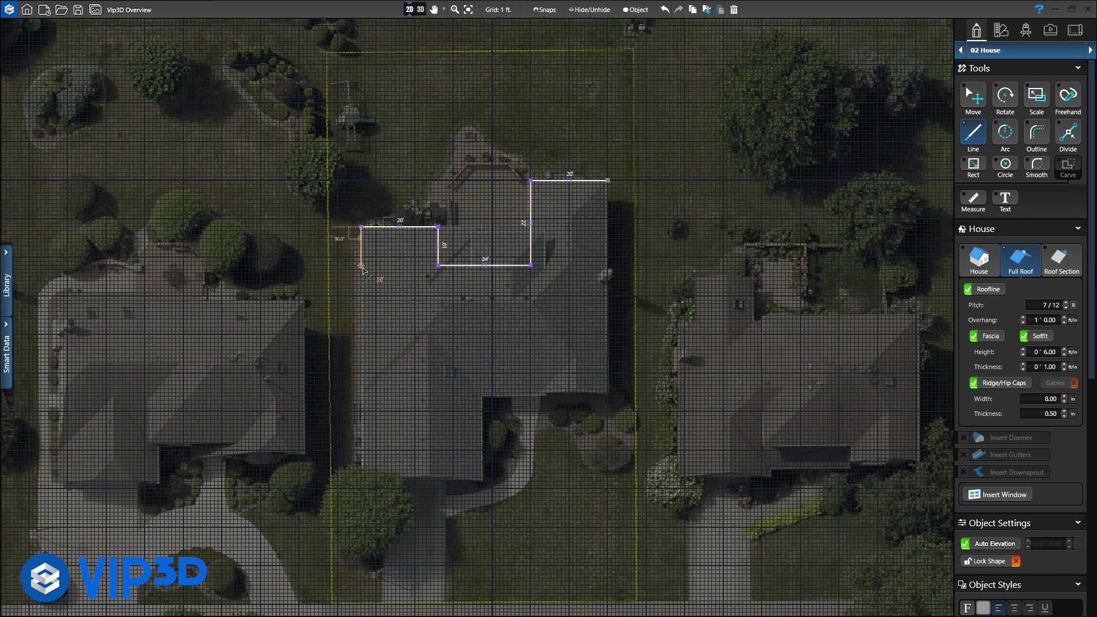
left_click(361, 477)
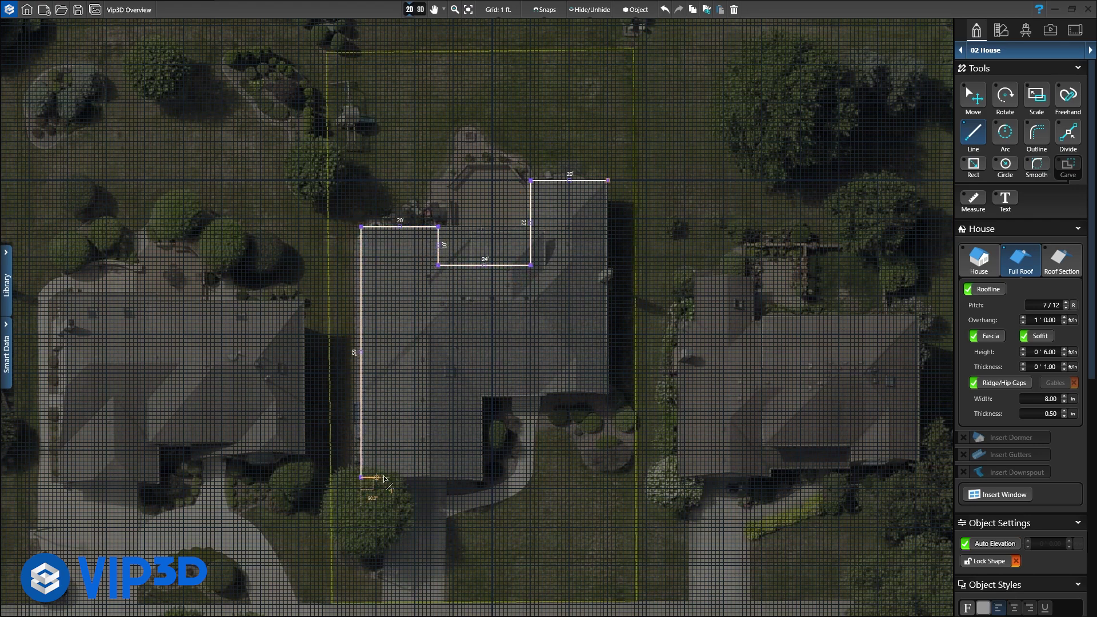
left_click(480, 477)
left_click(481, 396)
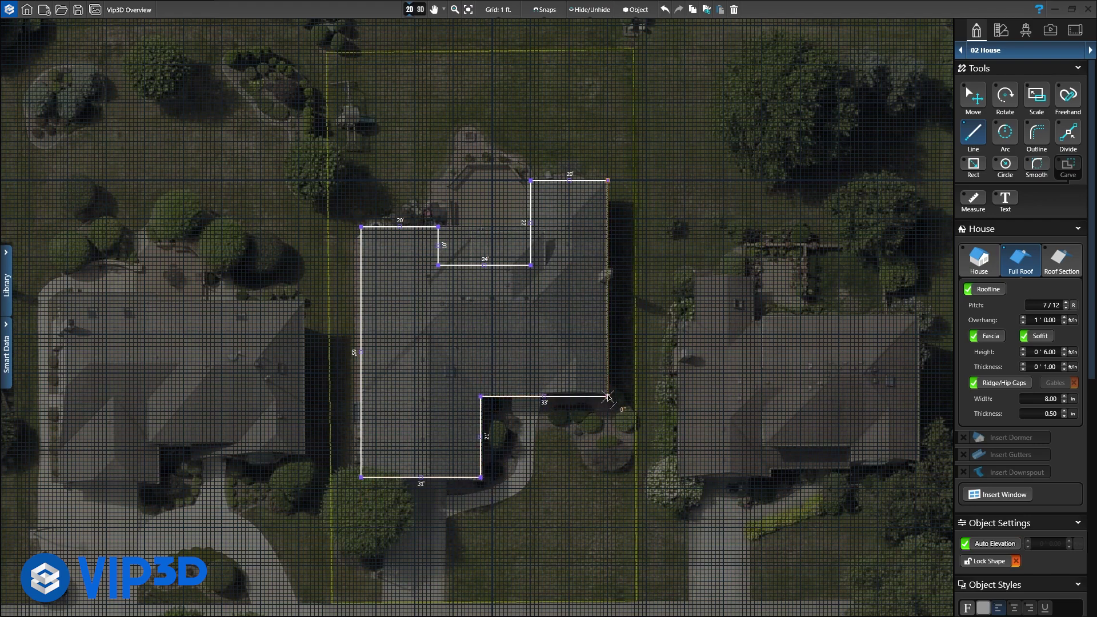
left_click(607, 395)
left_click(417, 12)
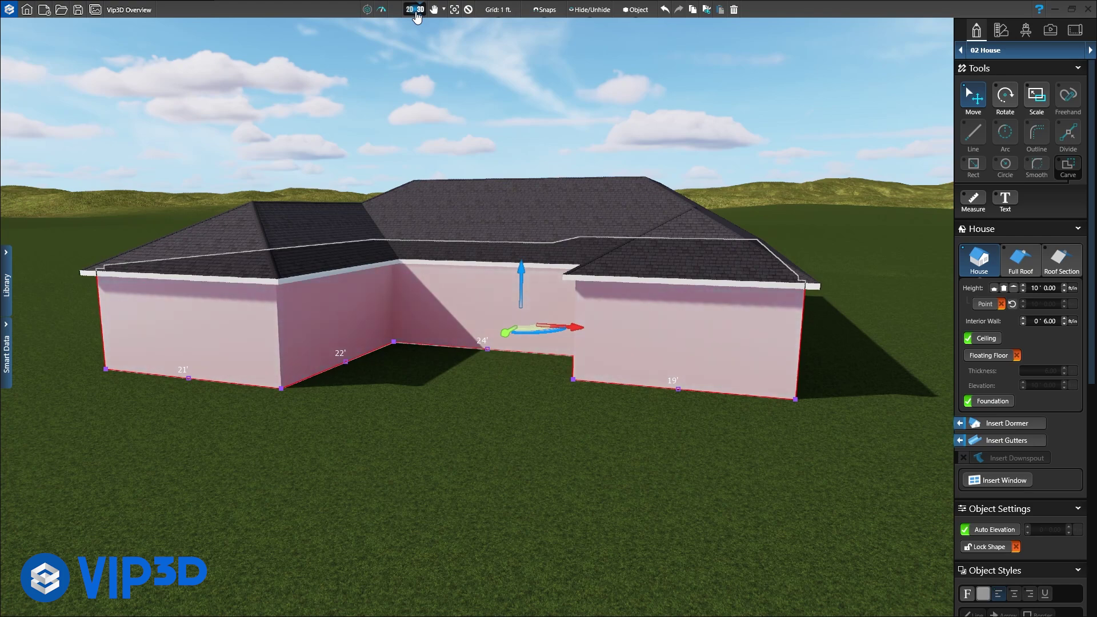
- Set the middle roof section to a 7/12 hip and view the updated roof in 3D
left_click(416, 16)
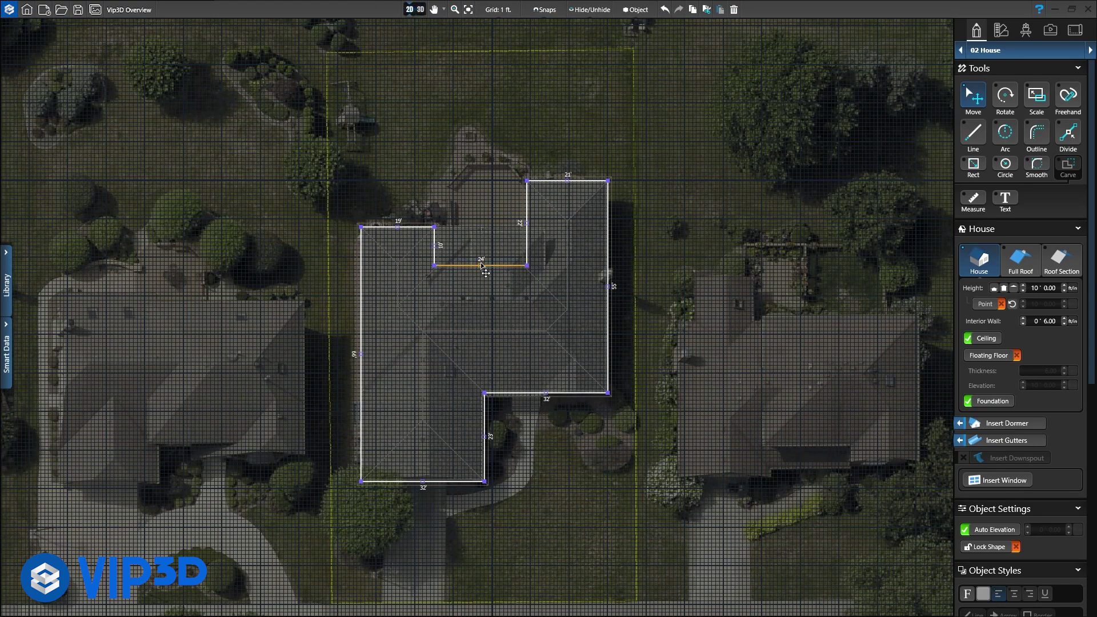
left_click(1049, 271)
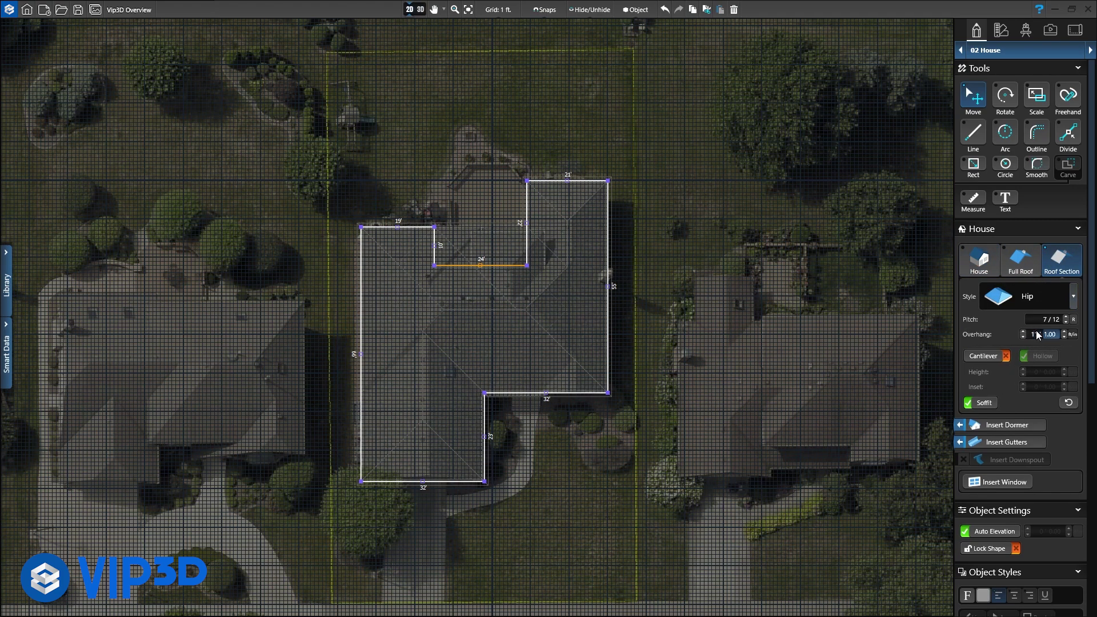
left_click(419, 10)
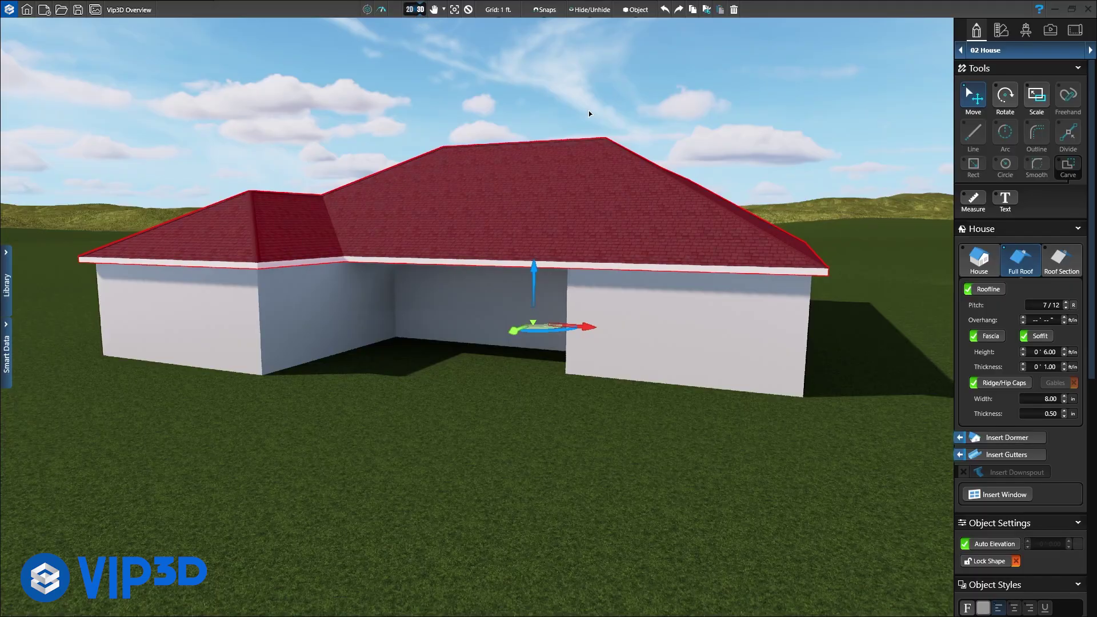
- Add gutters along the eaves, a downspout at the wall corner, and a window on the right wall
left_click(982, 455)
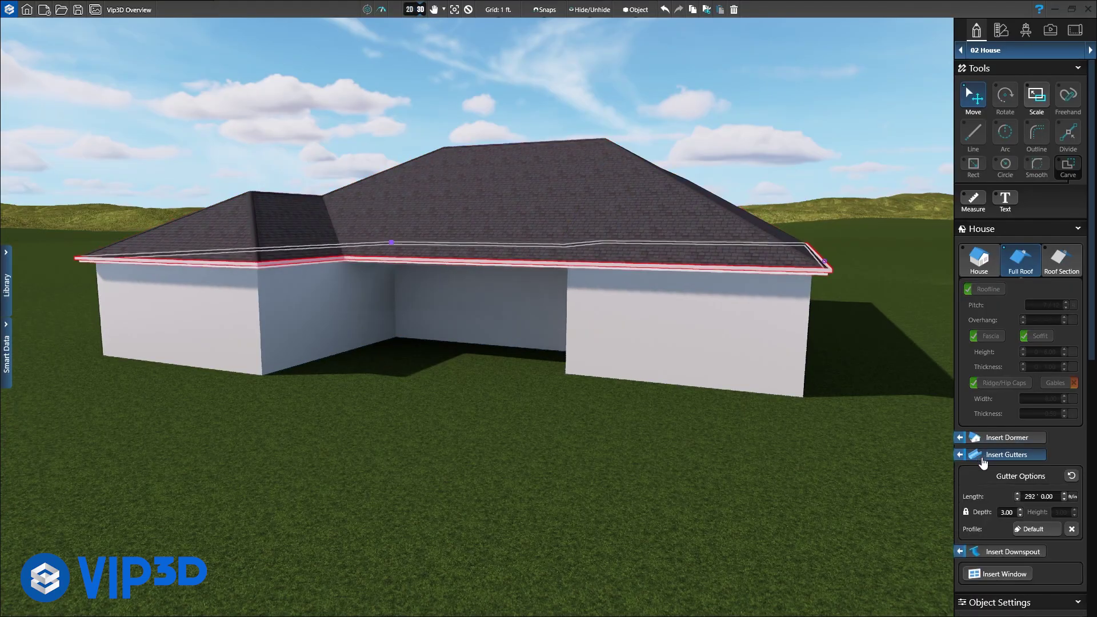
left_click(994, 549)
left_click(276, 315)
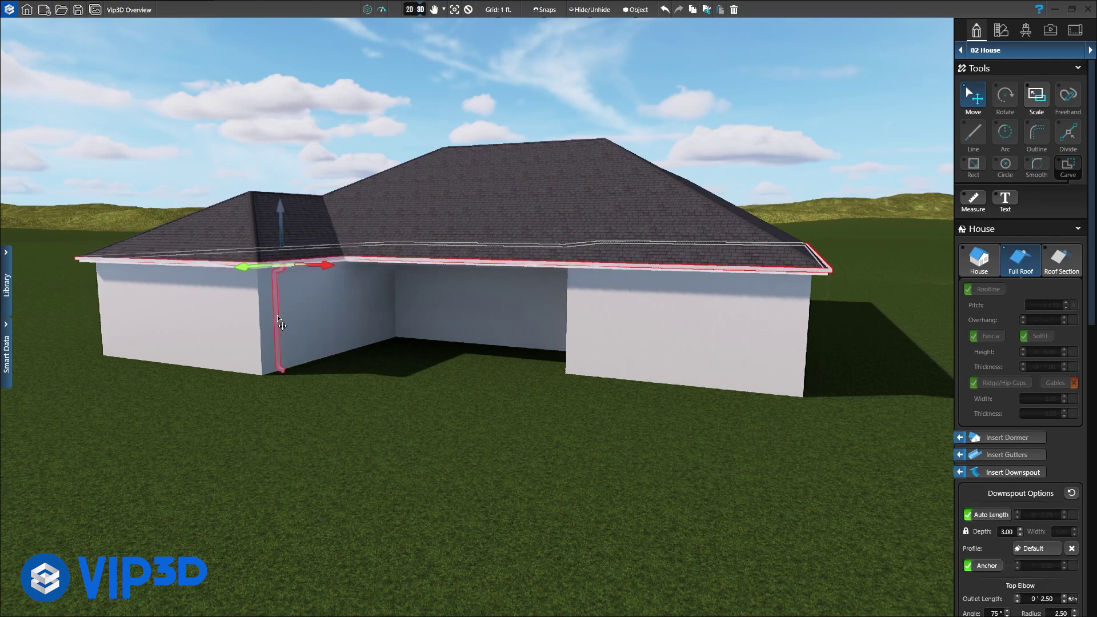
scroll(1045, 445, "down", 4)
left_click(999, 463)
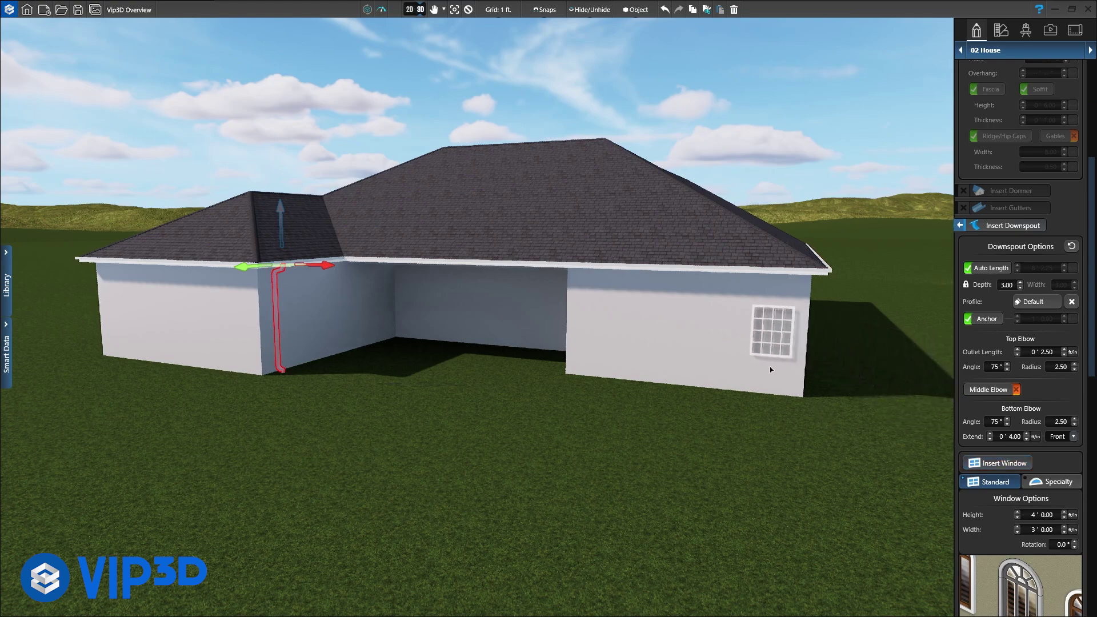
left_click(758, 355)
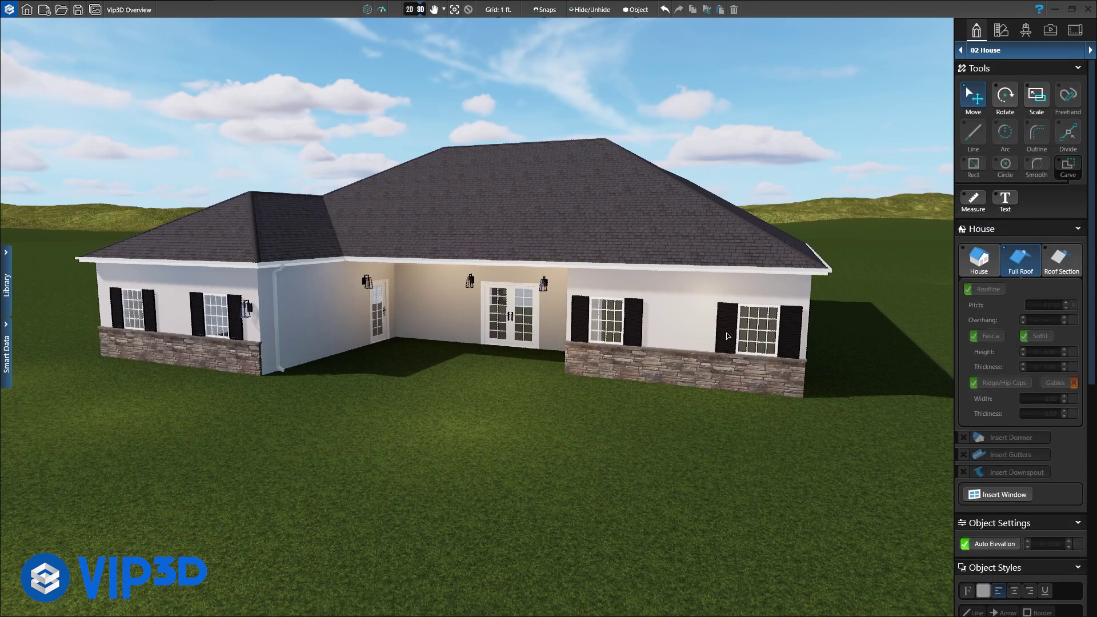
- Draw the 5'9" wall from the house's left side, up to the back line, across, and down to the house
left_click(414, 17)
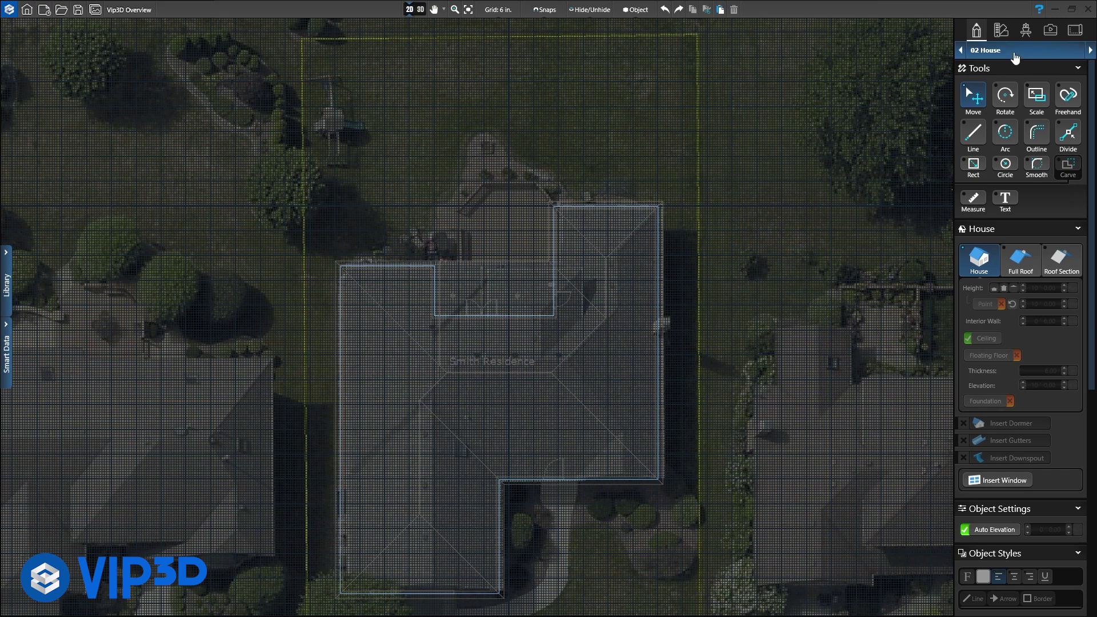
scroll(1016, 57, "down", 1)
left_click(972, 133)
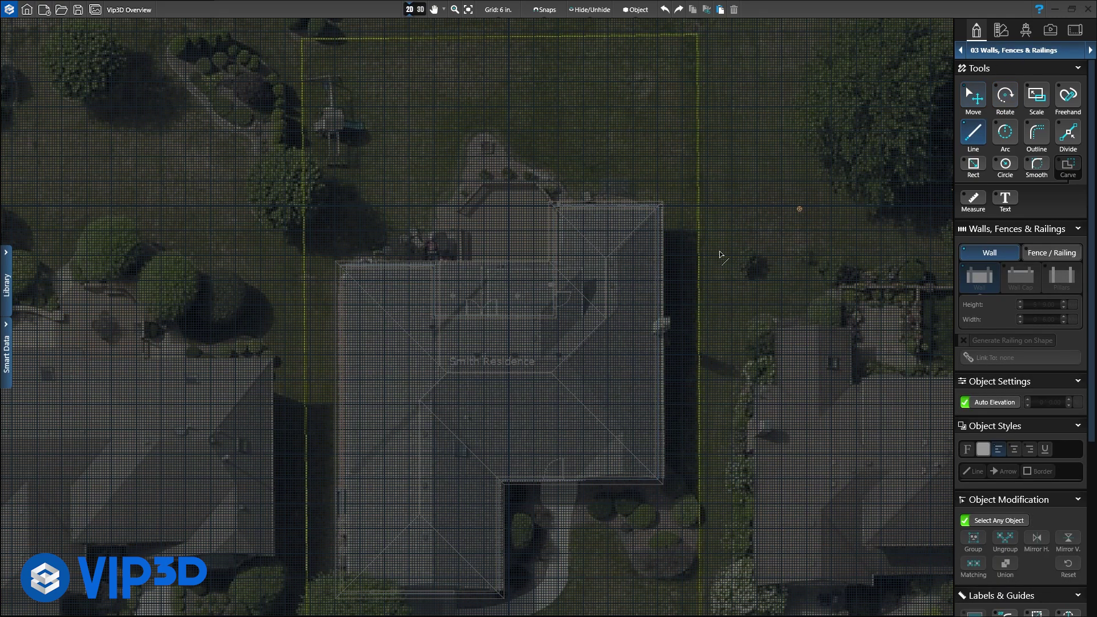
left_click(343, 355)
left_click(305, 355)
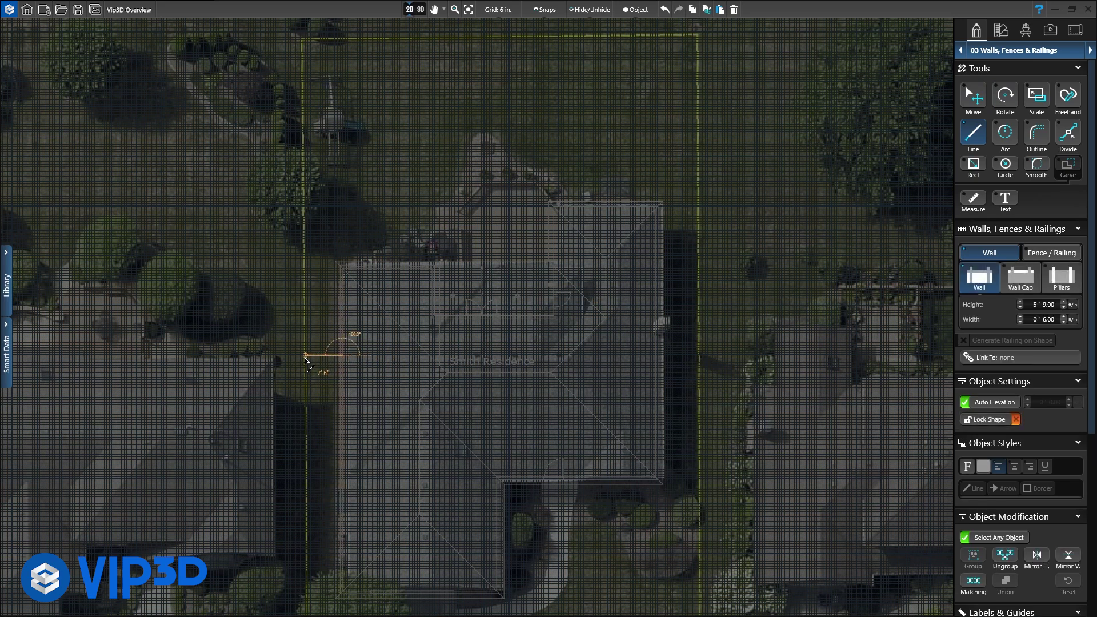
left_click(306, 37)
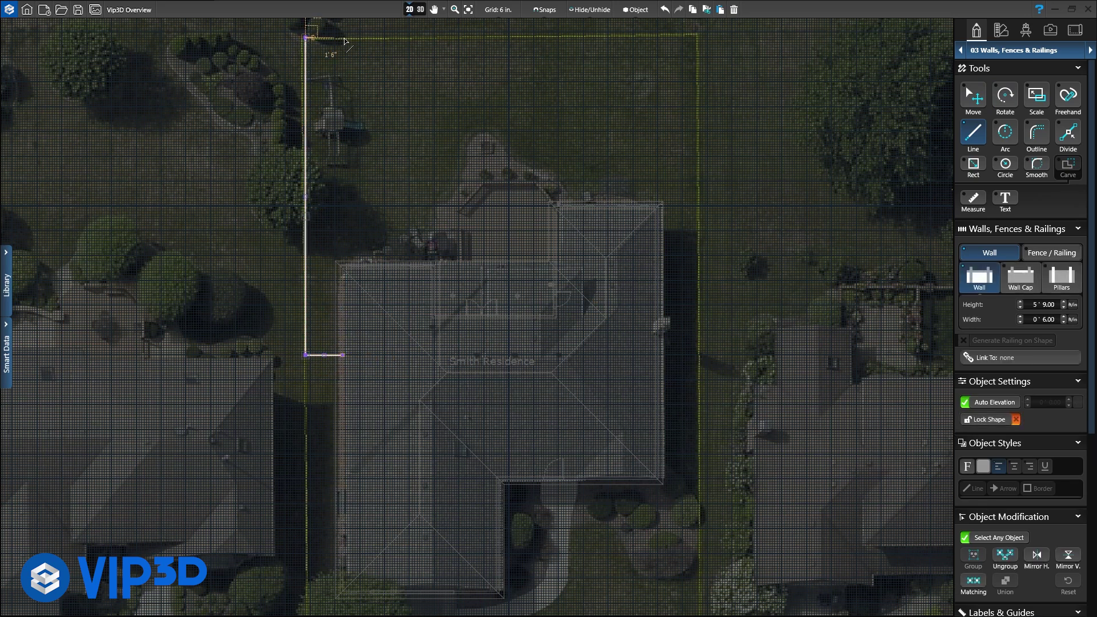
left_click(700, 37)
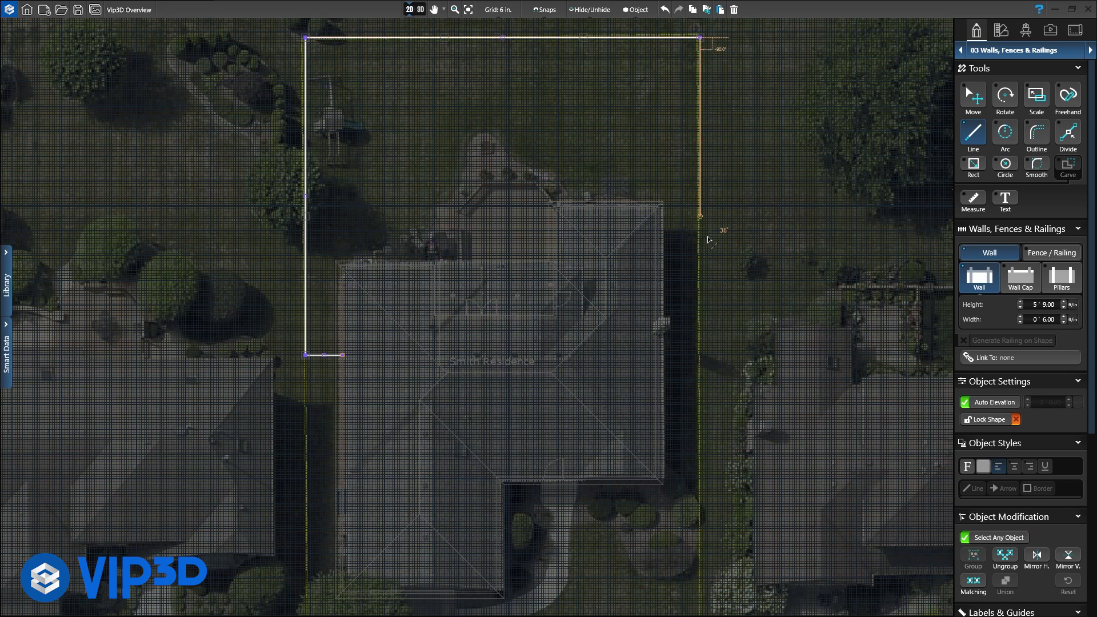
left_click(700, 333)
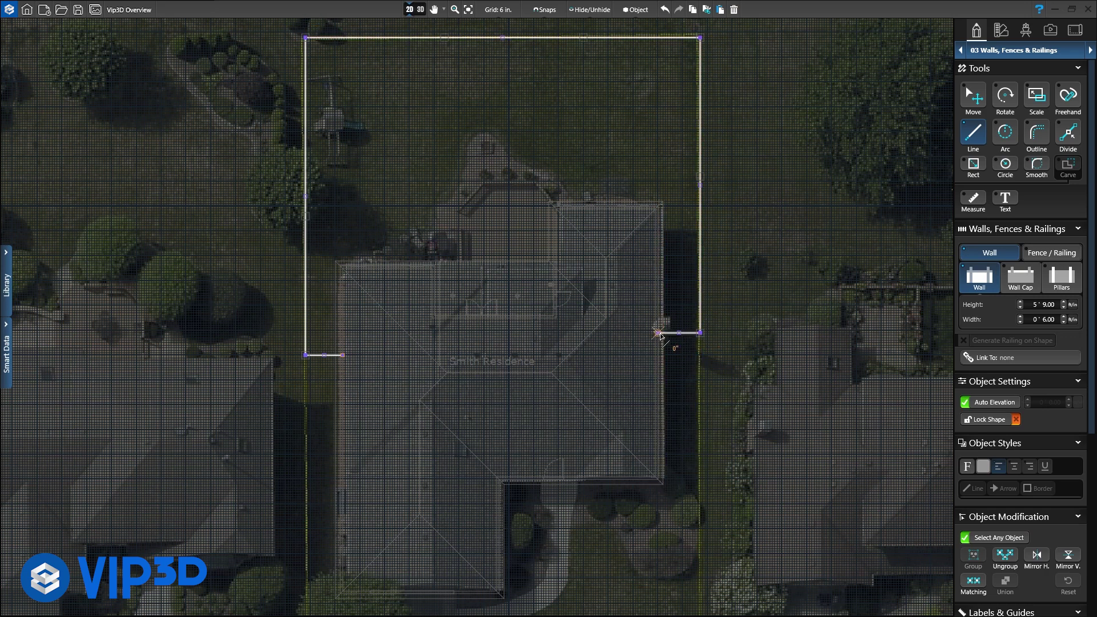
double_click(659, 333)
- In 3D, try aluminum flat top, vinyl privacy, wood privacy and wood shadowbox fence presets
left_click(414, 14)
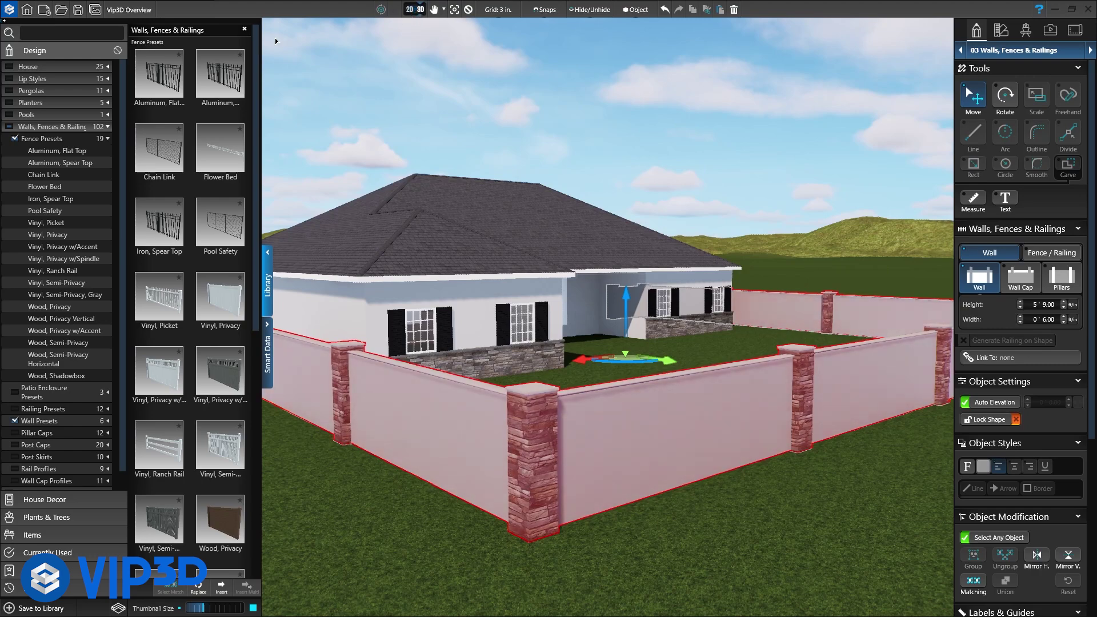
double_click(160, 92)
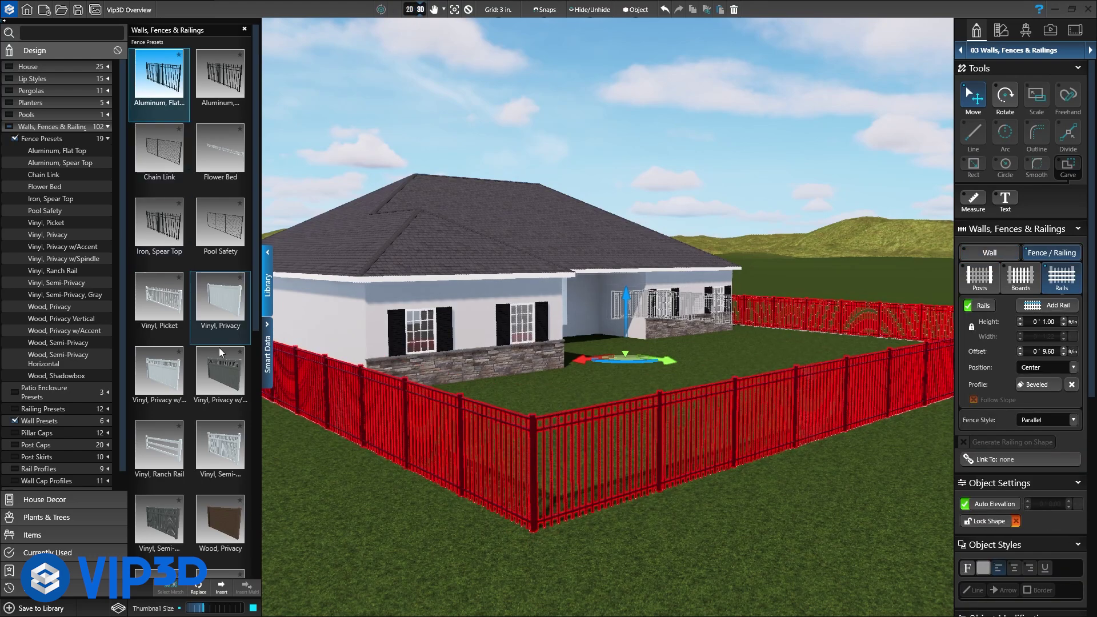
double_click(229, 384)
double_click(212, 509)
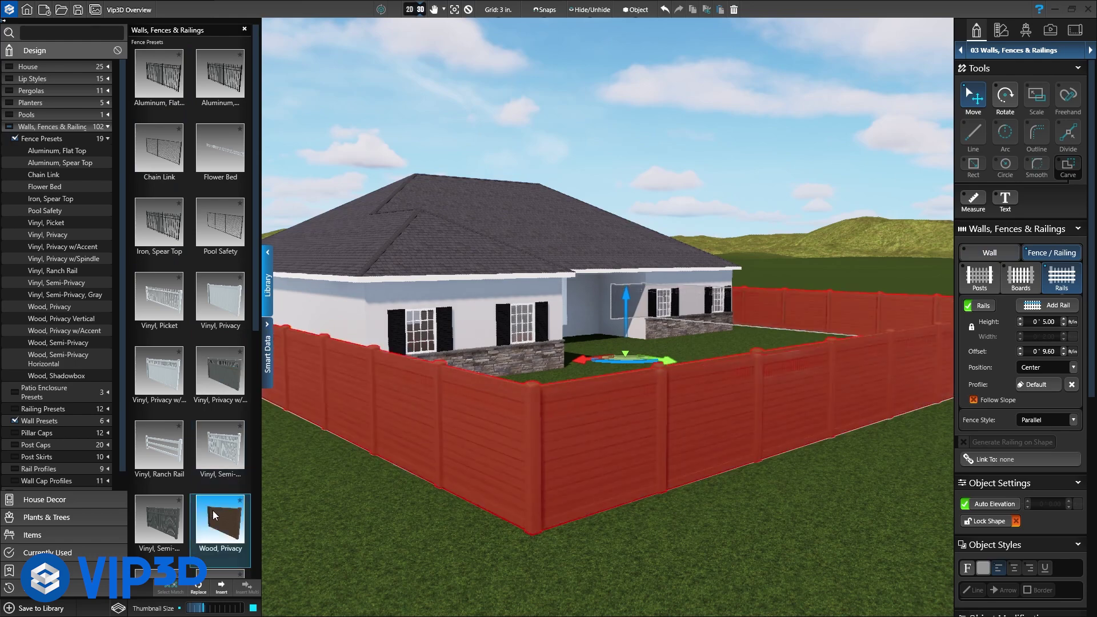
scroll(212, 509, "down", 5)
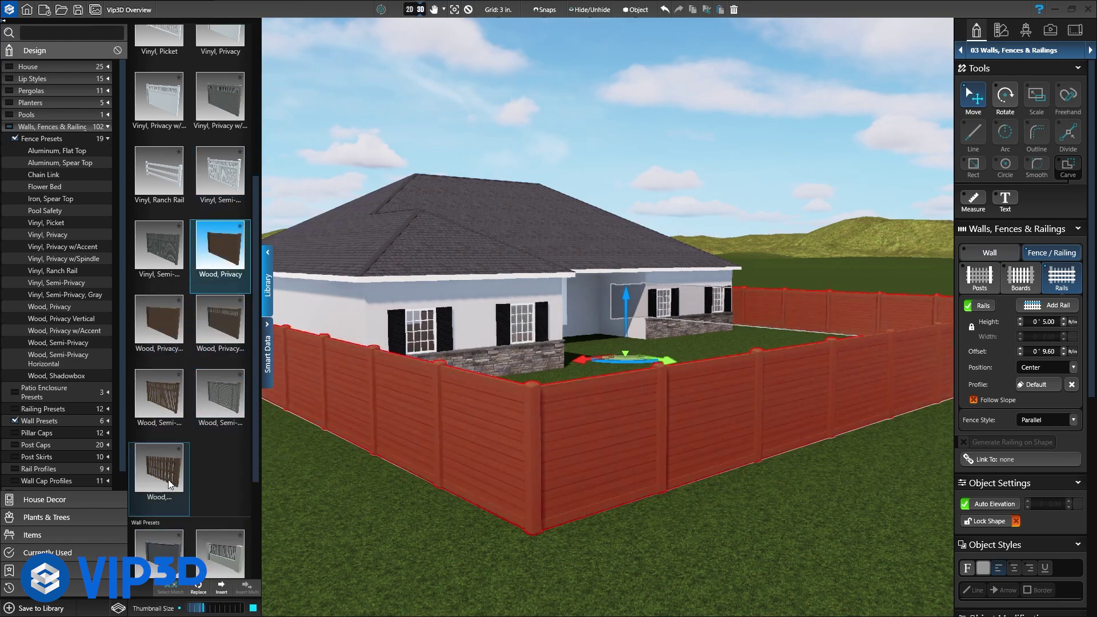
double_click(168, 479)
- Try Combination, Combination Slats and block wall styles, settling on the Stone Pillars wall
scroll(214, 476, "down", 3)
double_click(217, 388)
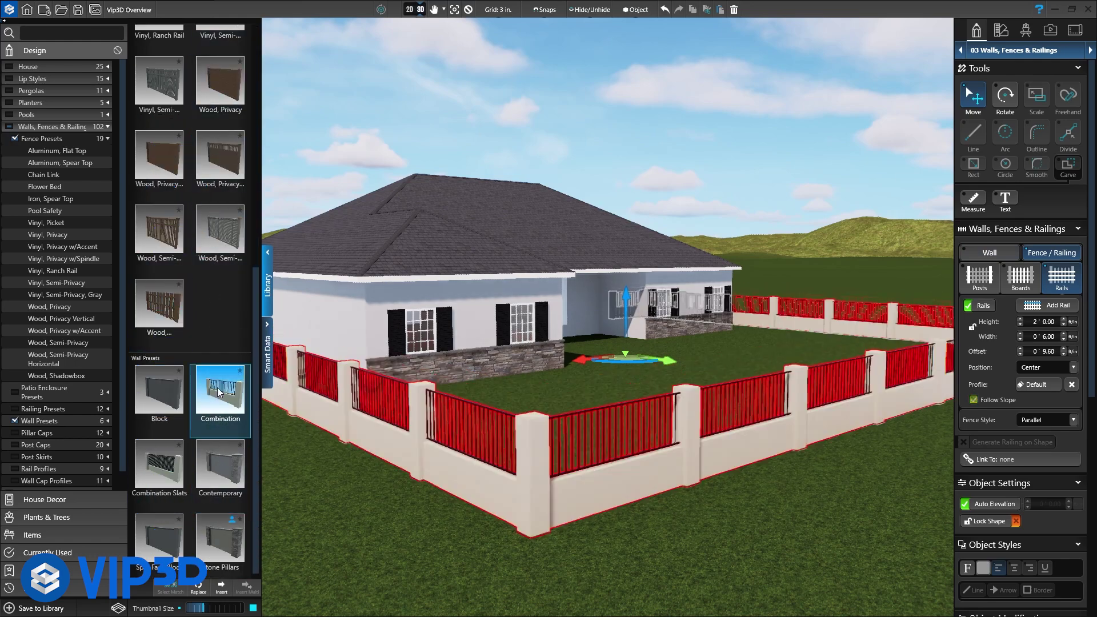
double_click(178, 464)
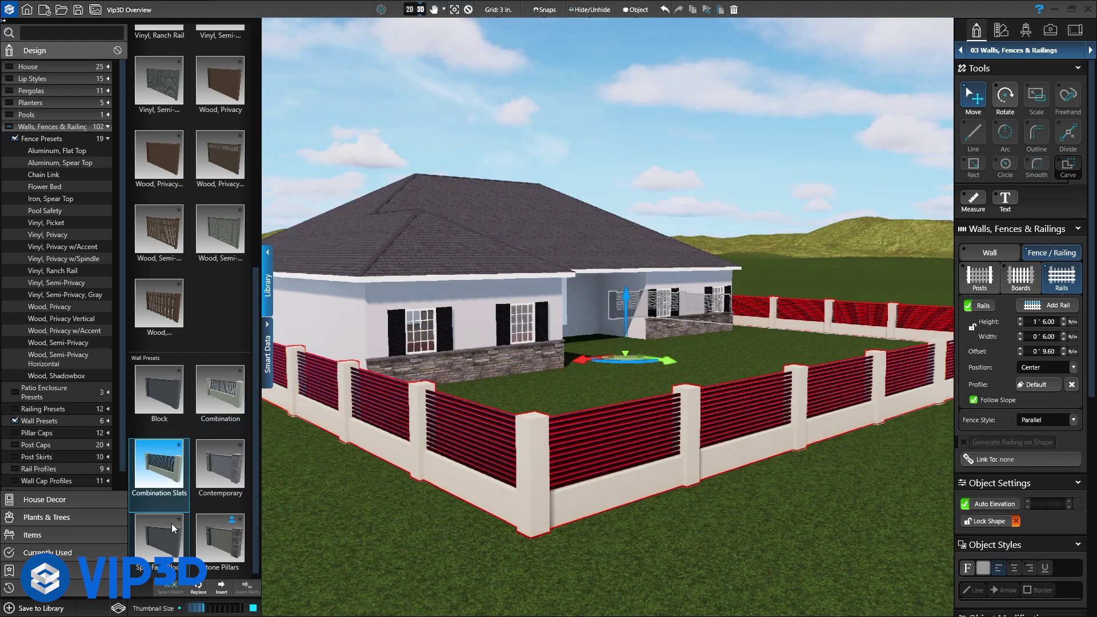
double_click(171, 523)
double_click(221, 531)
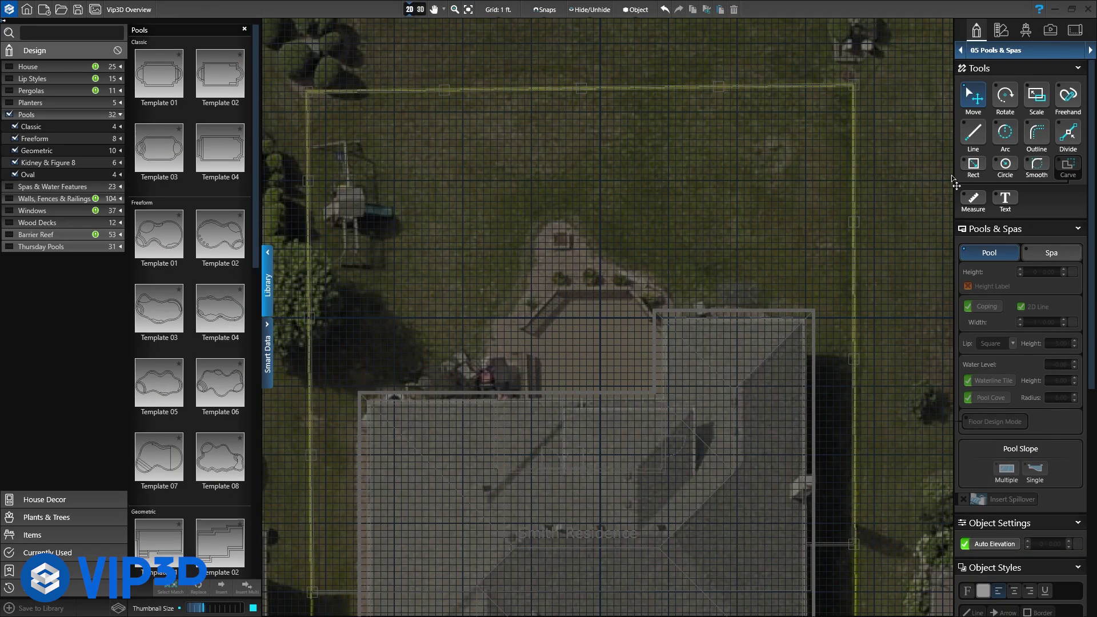
- Outline the pool with 15', 9', 17' and 10' edges, closing back at the start point
left_click(973, 134)
left_click(490, 277)
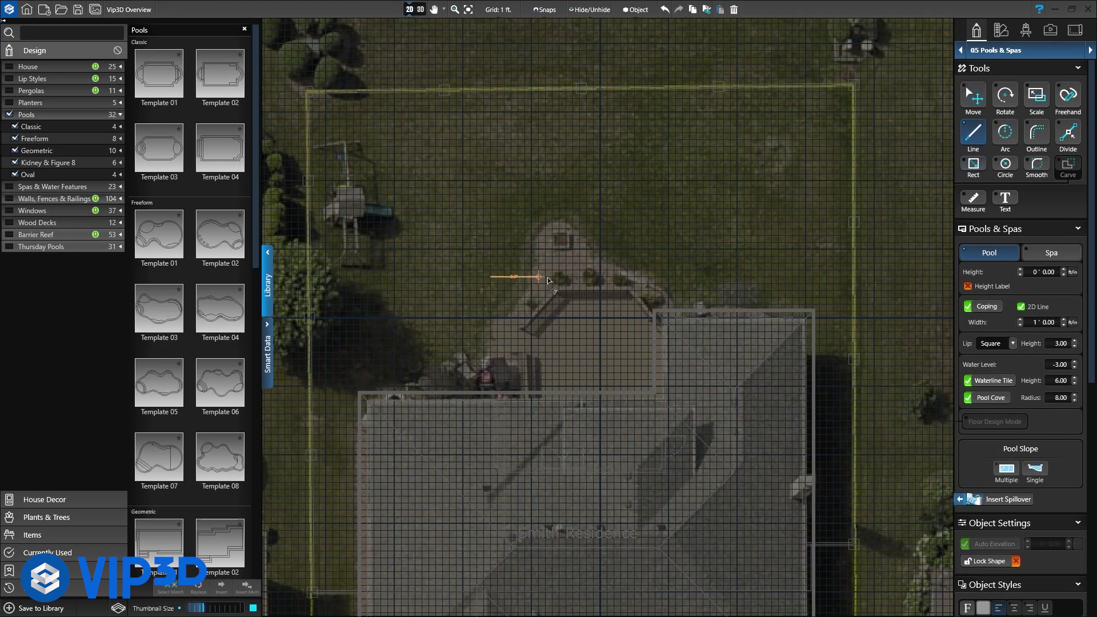
left_click(594, 277)
left_click(593, 216)
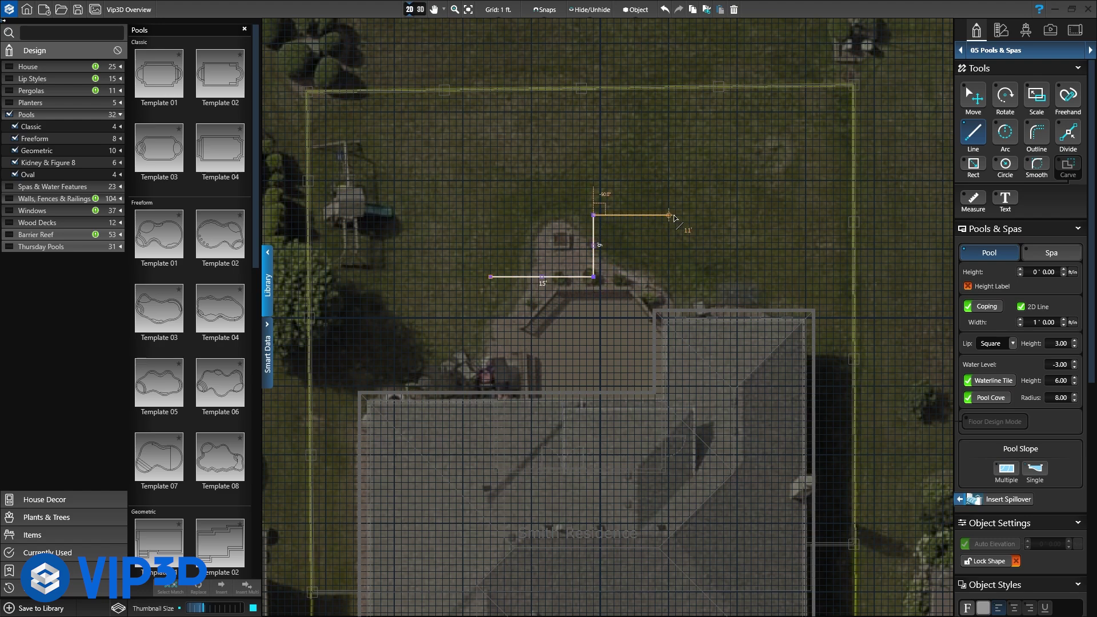
left_click(709, 215)
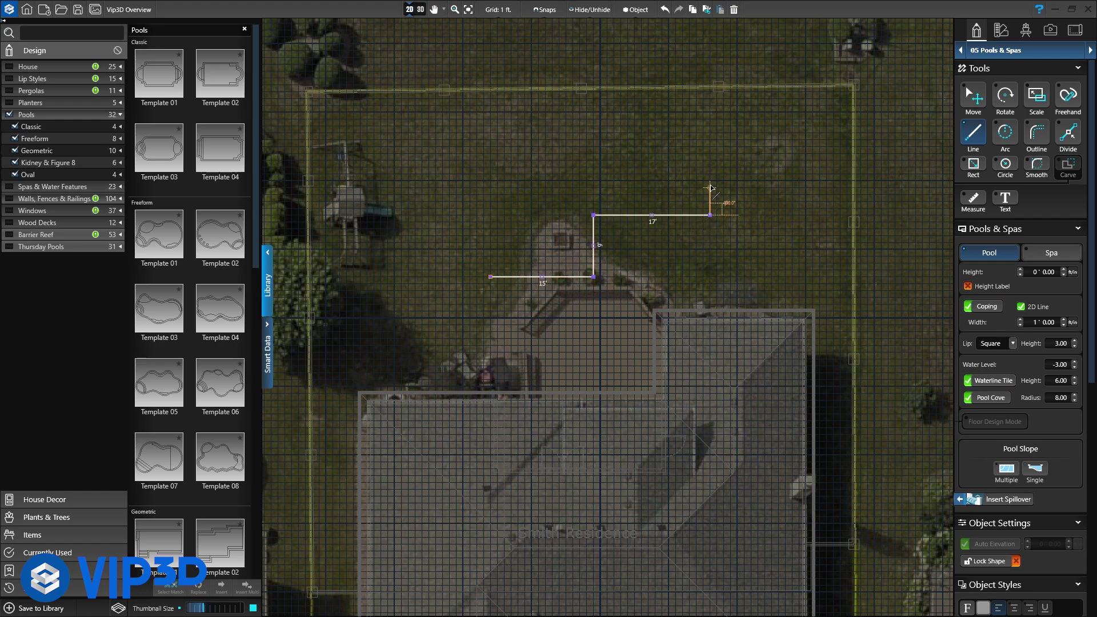
left_click(709, 147)
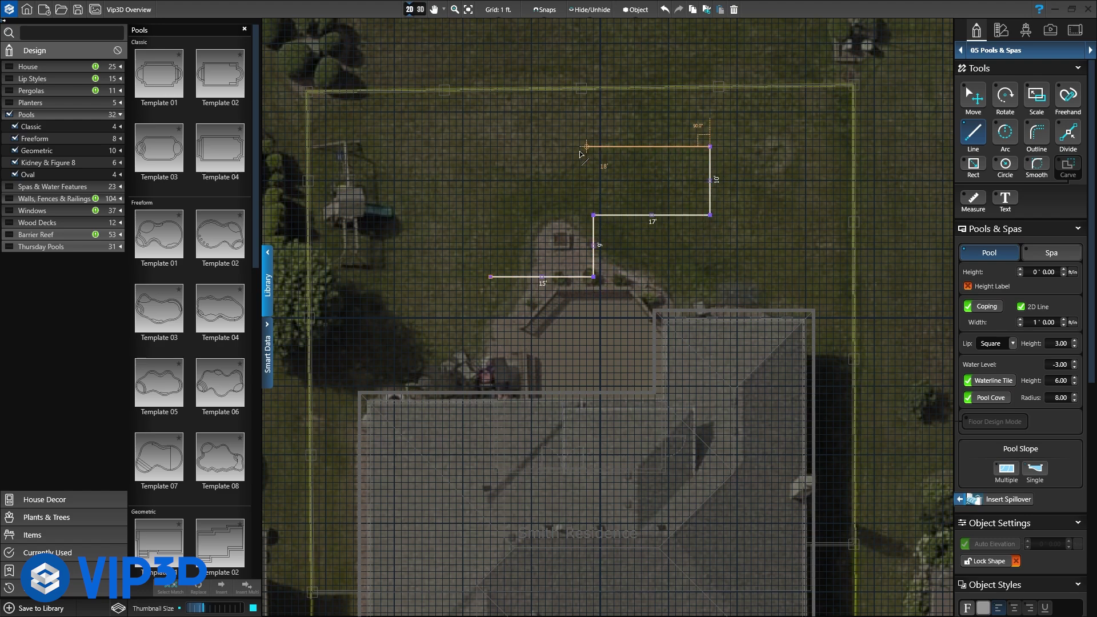
left_click(491, 147)
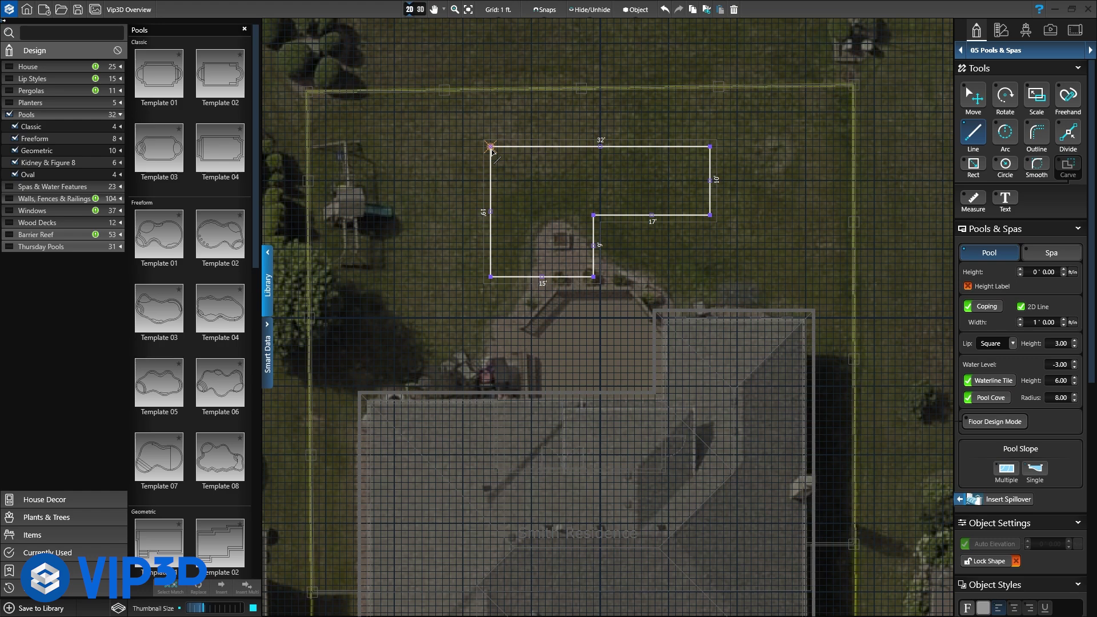
- Drag the inner pool edge right for an 18' bottom and 14' notch edge, previewing in 3D
left_click_drag(593, 251, 614, 252)
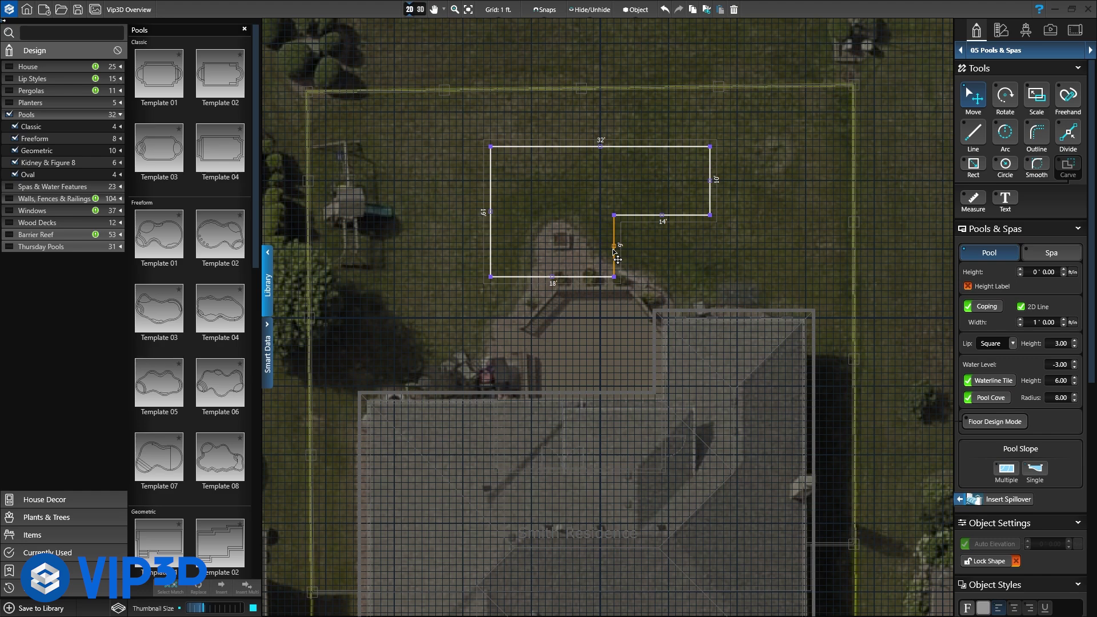
left_click_drag(614, 251, 613, 251)
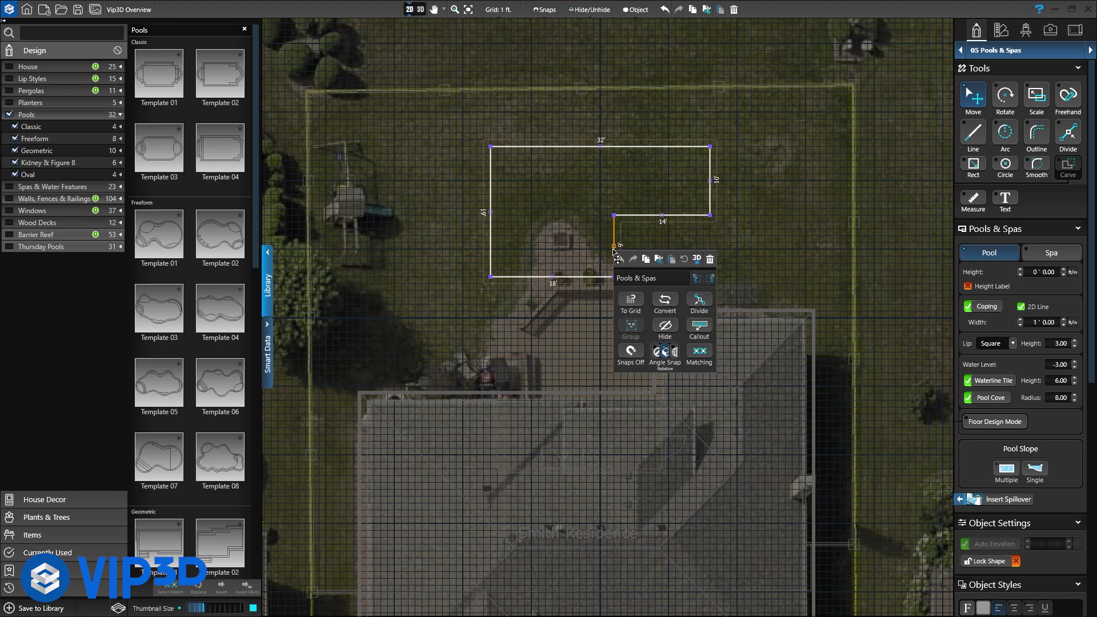
left_click(686, 258)
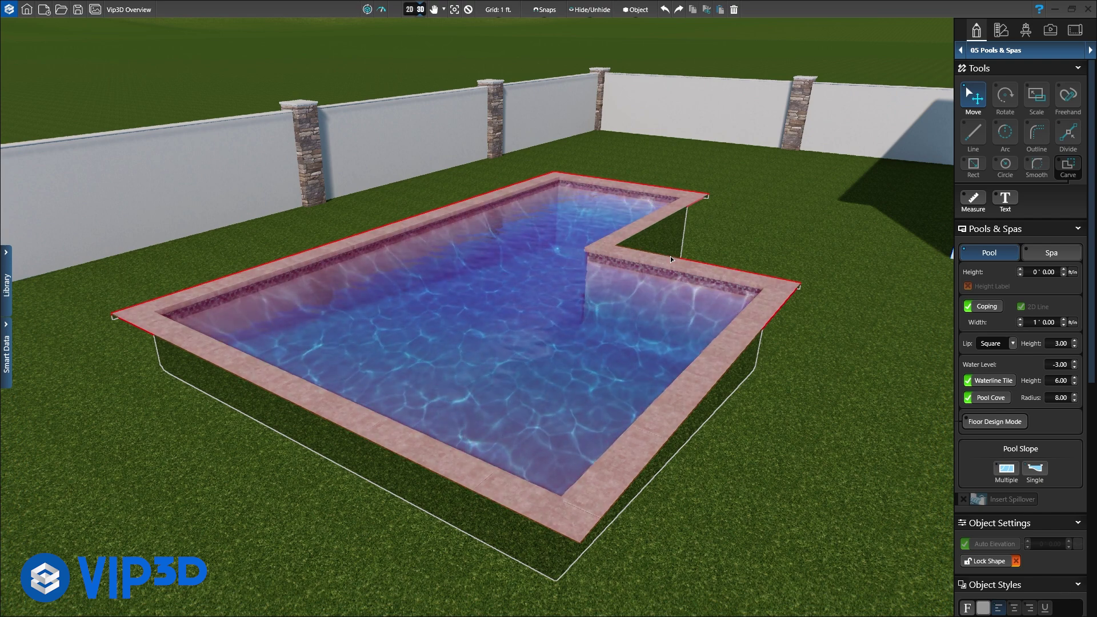
left_click(415, 10)
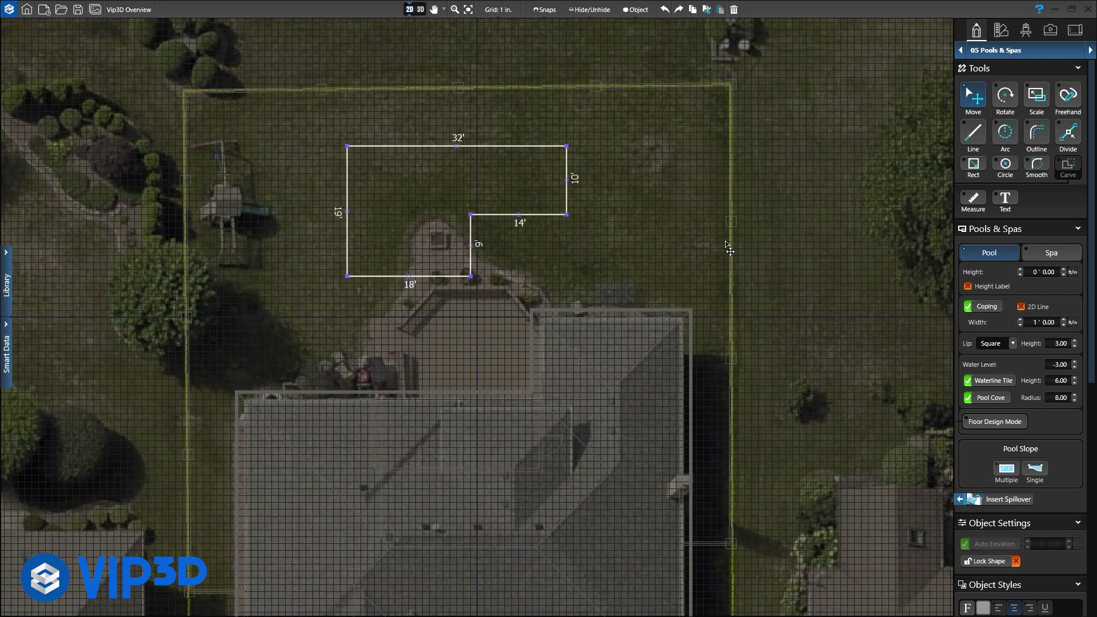
left_click(1035, 469)
- Shape the pool floor 3 ft deep at both ends with a 5 ft midpoint, and check it in 3D
left_click_drag(940, 461, 936, 402)
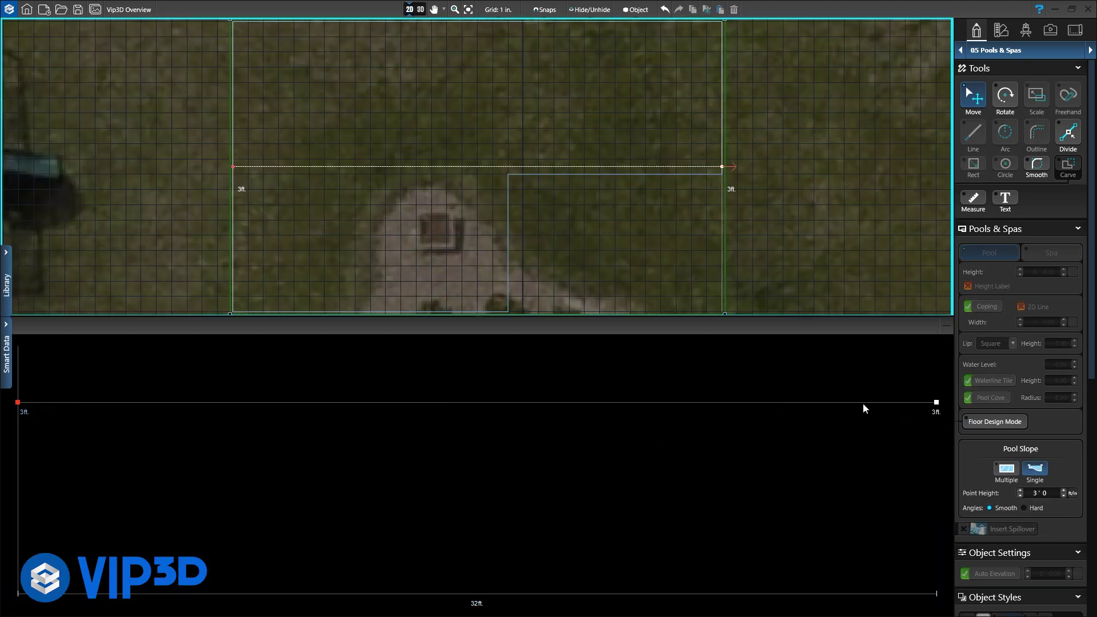
left_click_drag(478, 402, 477, 441)
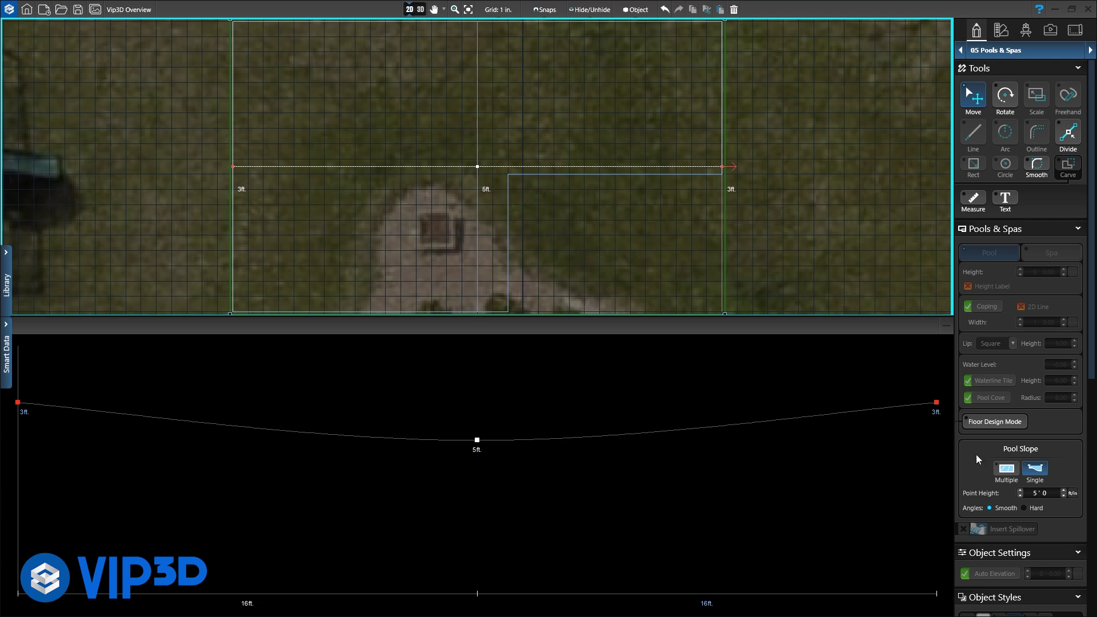
left_click(1030, 468)
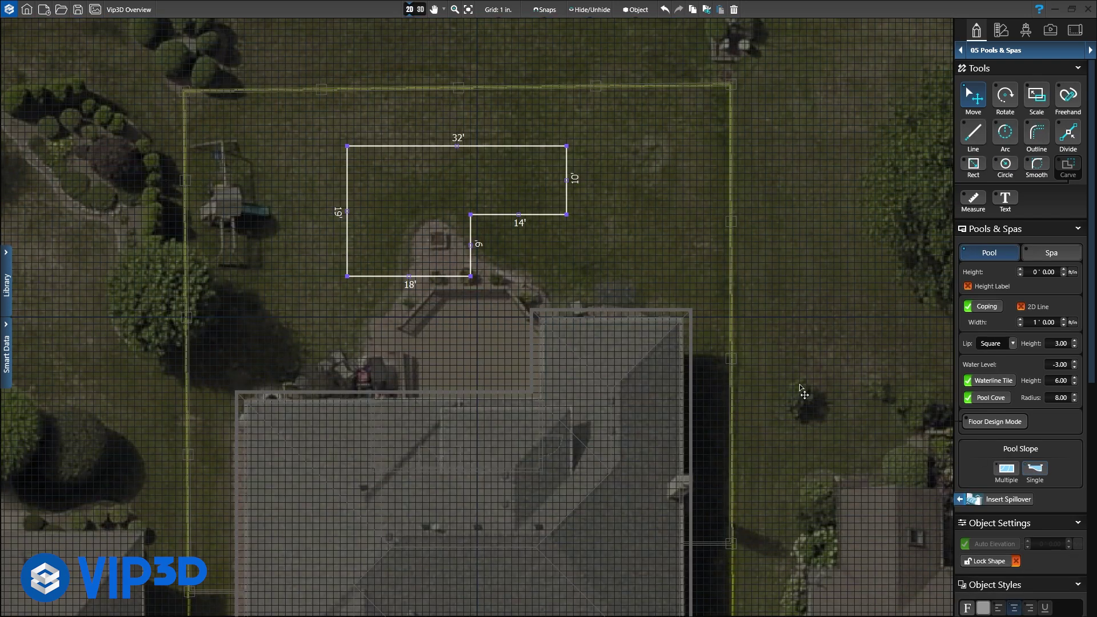
left_click(415, 11)
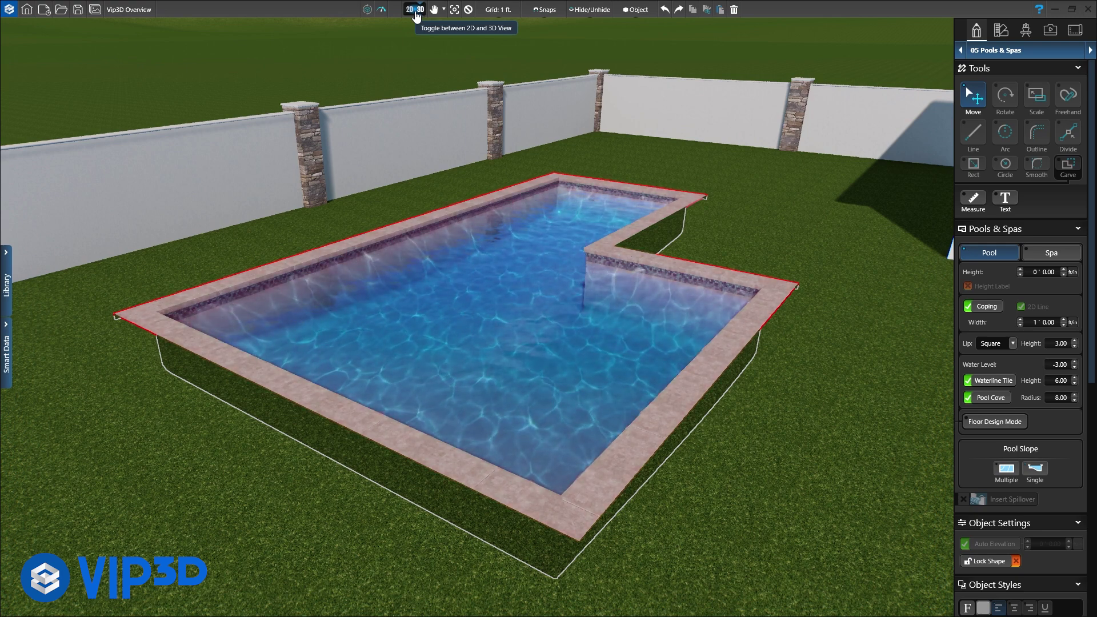
left_click(416, 12)
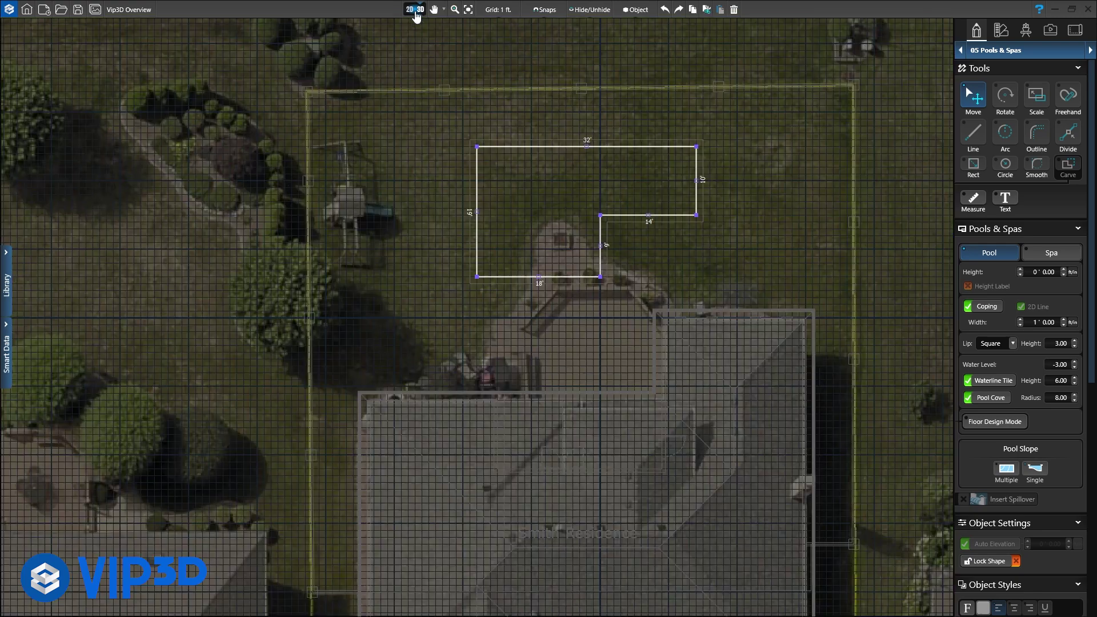
left_click(746, 200)
- Draw an 8' by 8' square spa beside the pool, check it in 3D, then return to plan view
left_click(1051, 256)
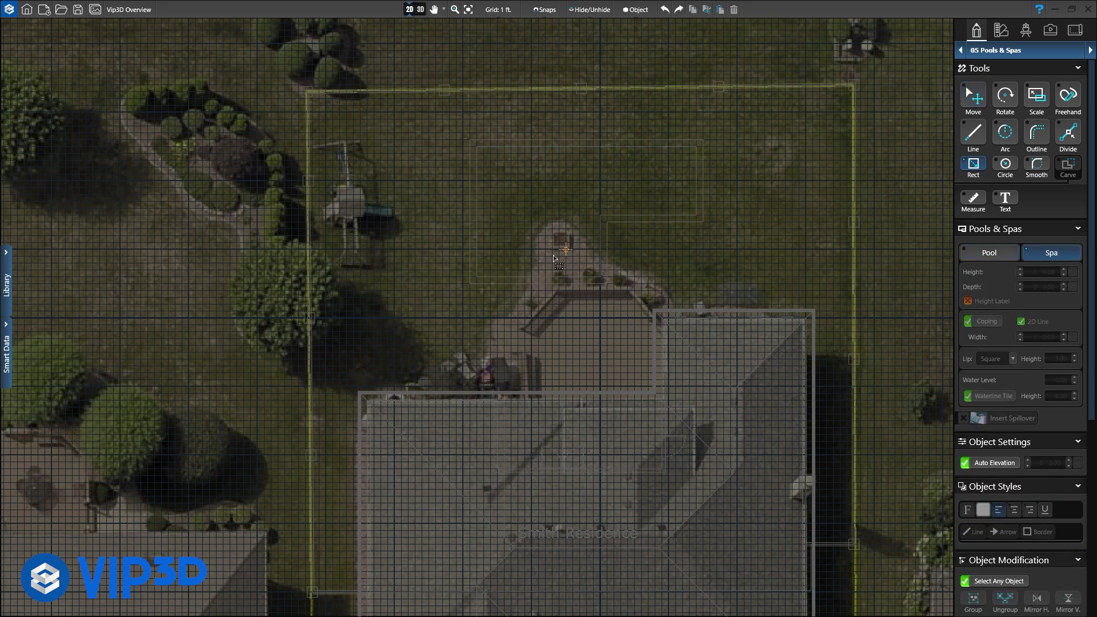
left_click_drag(477, 277, 532, 222)
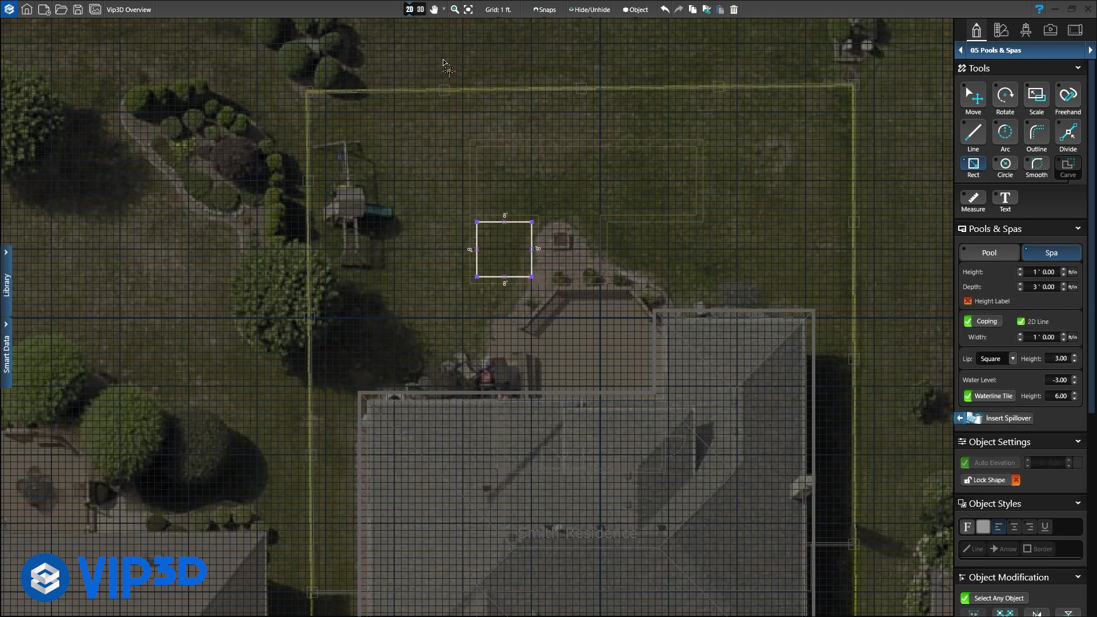
left_click(420, 10)
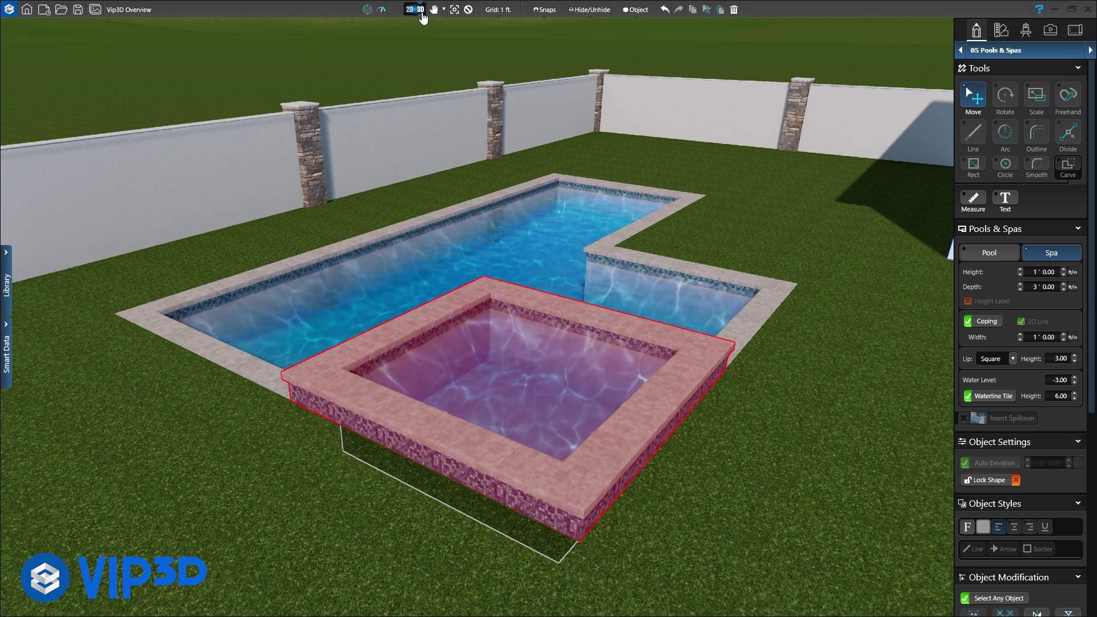
left_click(421, 12)
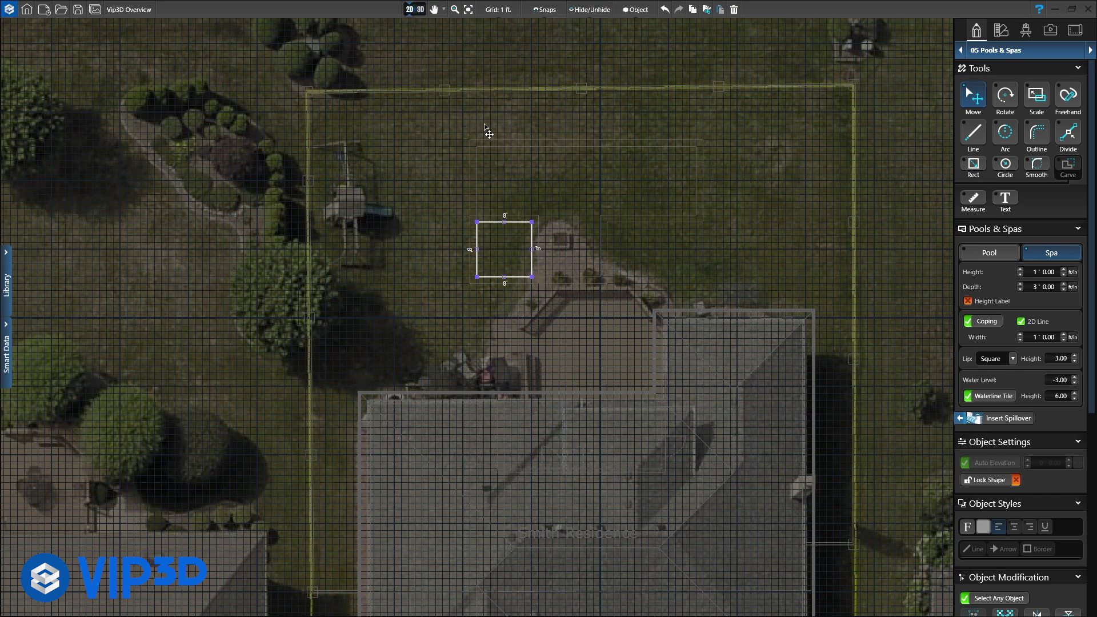
- Slide the spa into the pool's inner corner, set its height to 0', and start a spillover
left_click_drag(533, 246, 602, 248)
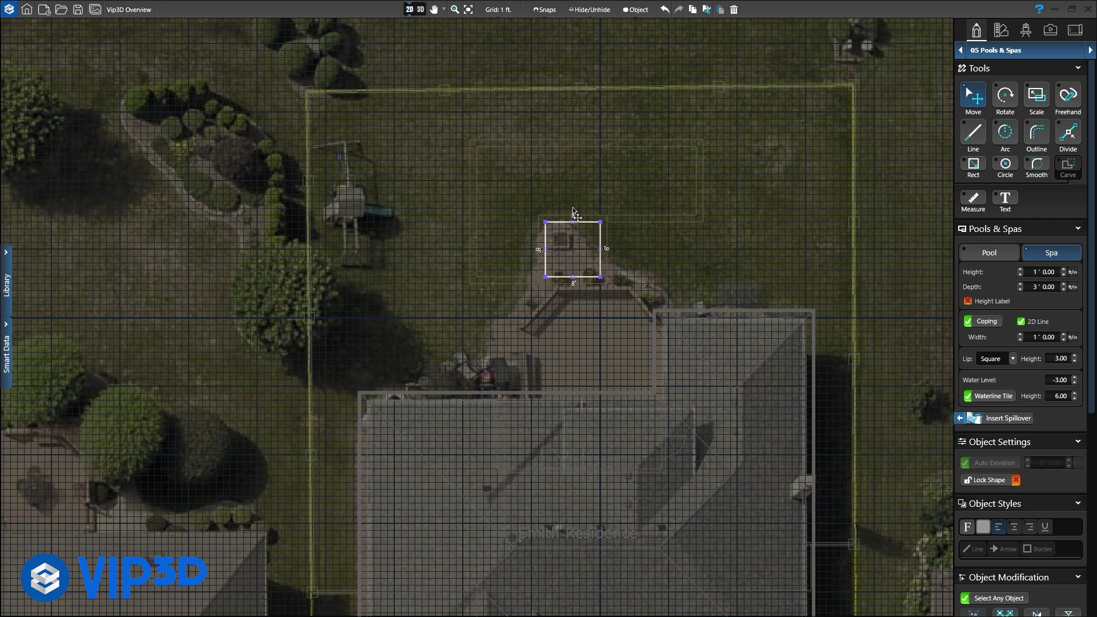
left_click(418, 10)
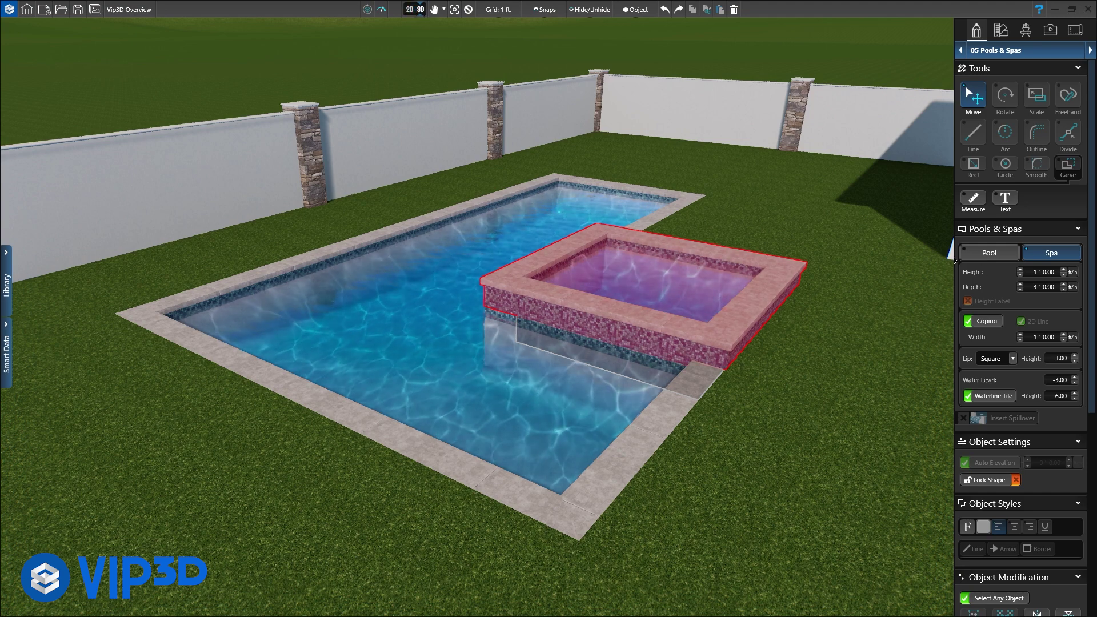
left_click(1019, 275)
left_click(409, 9)
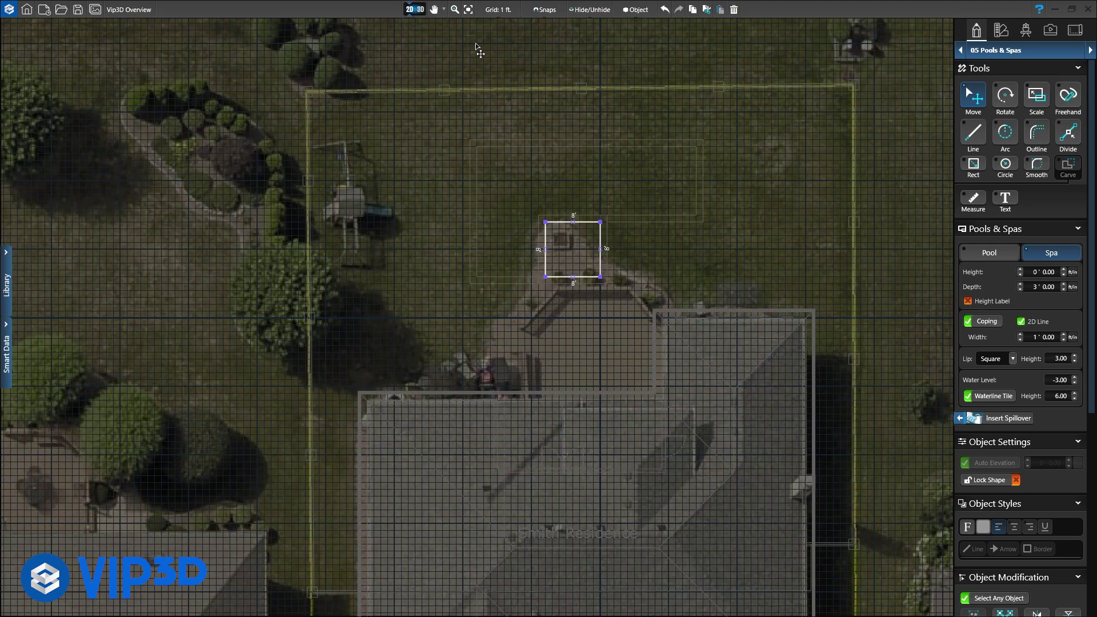
left_click(997, 417)
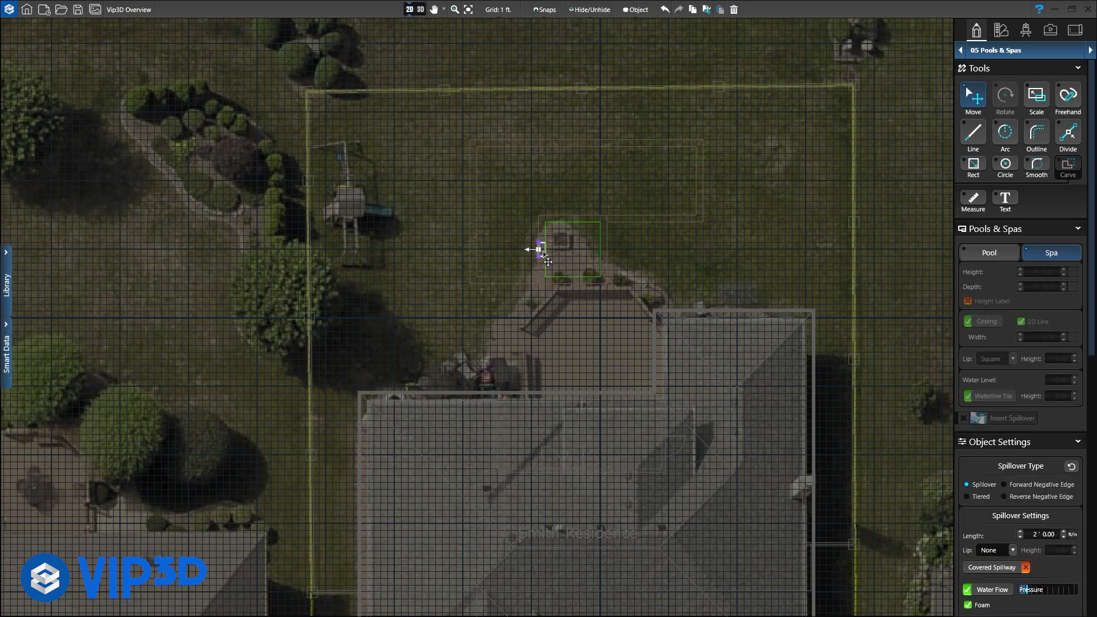
- Position the spa's spillover and place three entry steps in the pool
left_click(541, 251)
left_click(1090, 51)
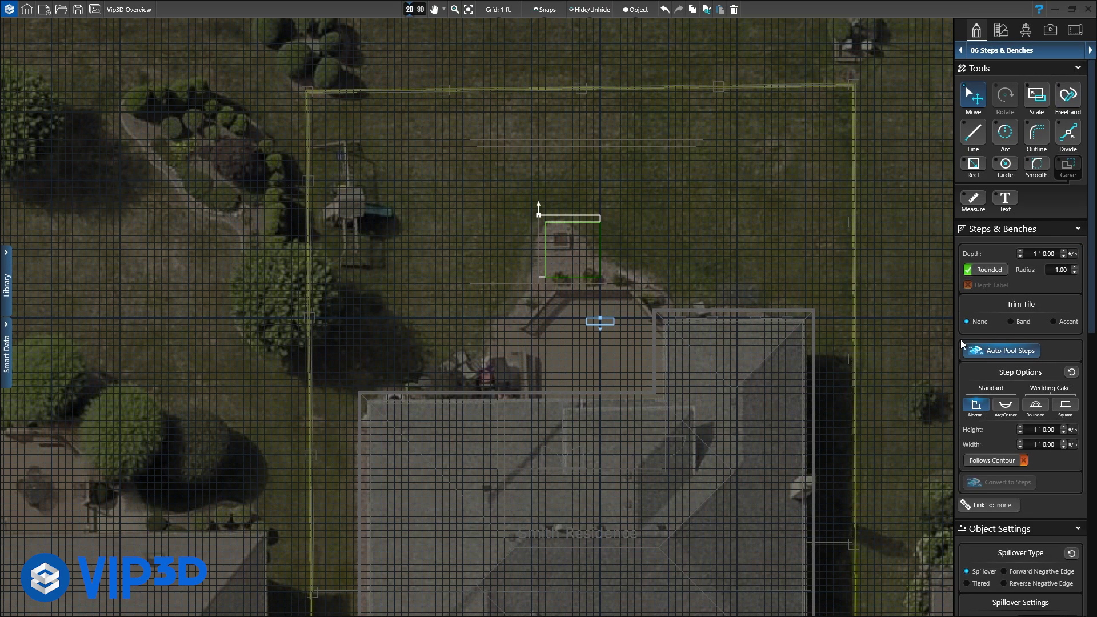
left_click(511, 281)
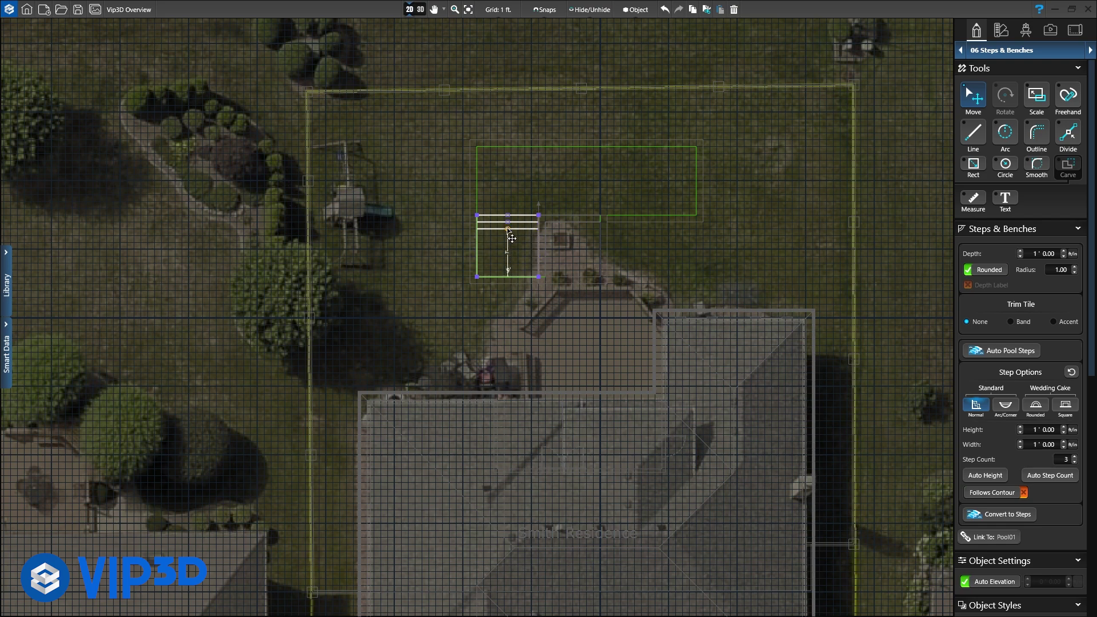
- Auto-generate one step inside the spa and check the pool, spa and steps in 3D
left_click(999, 350)
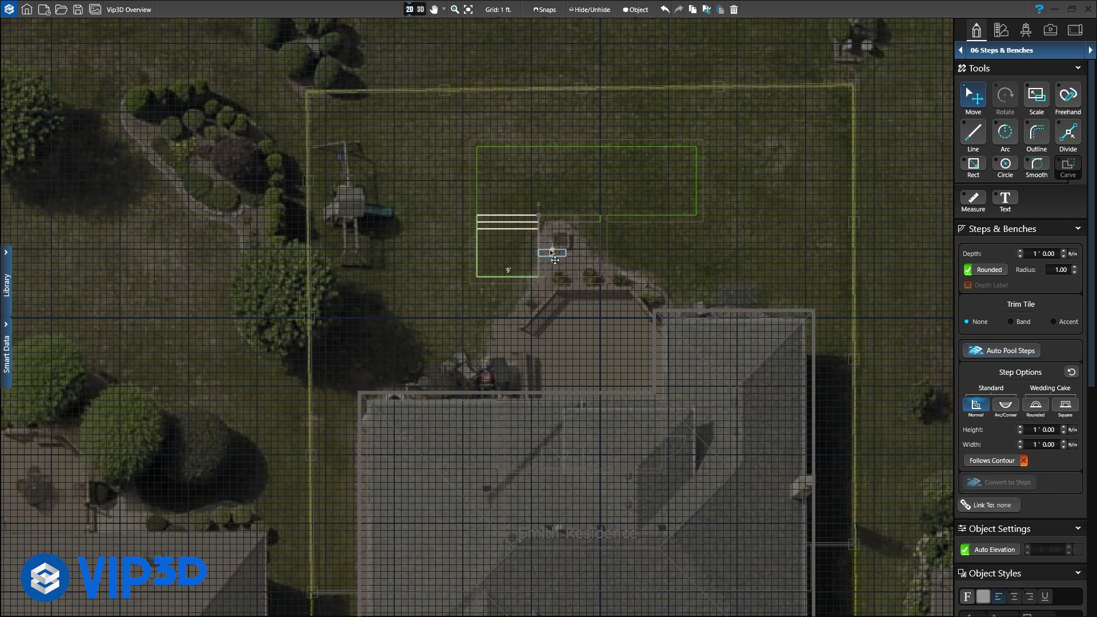
left_click(545, 232)
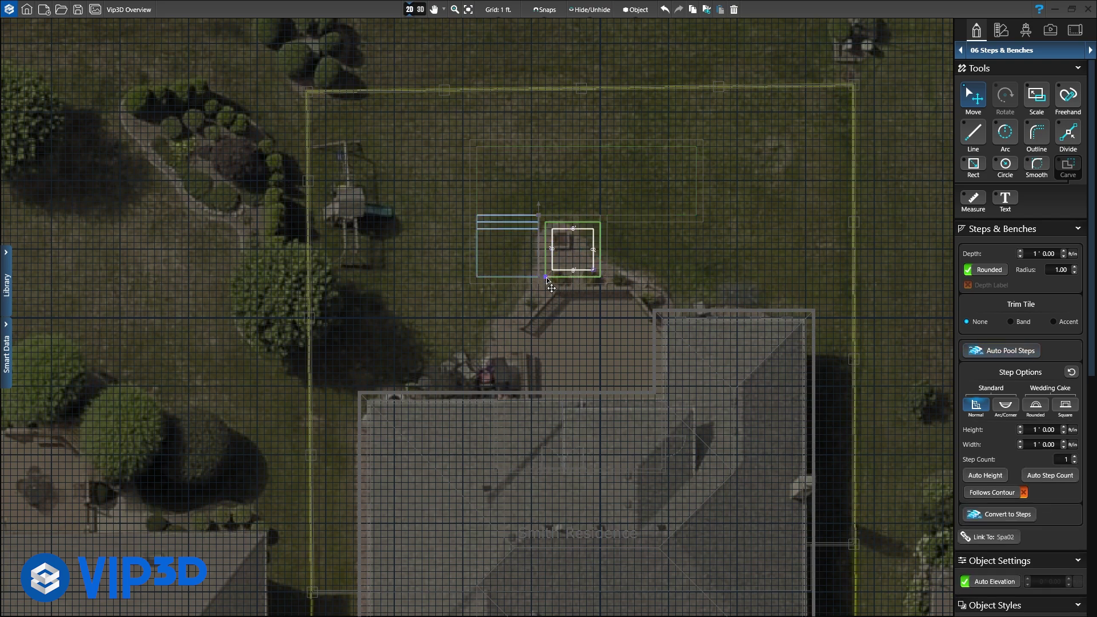
left_click(415, 10)
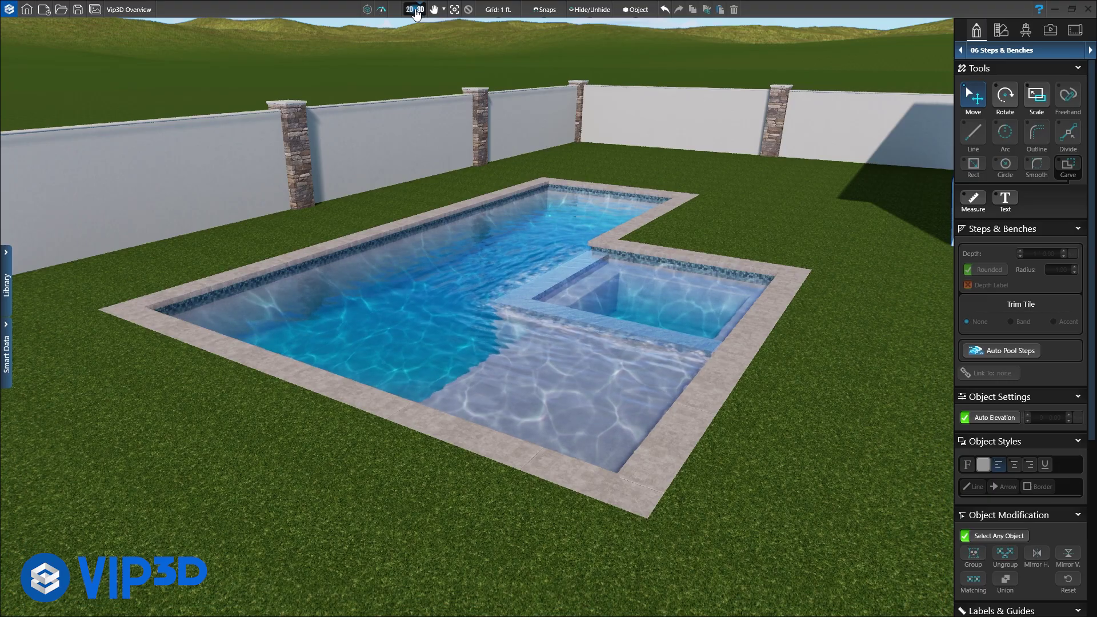
left_click(416, 10)
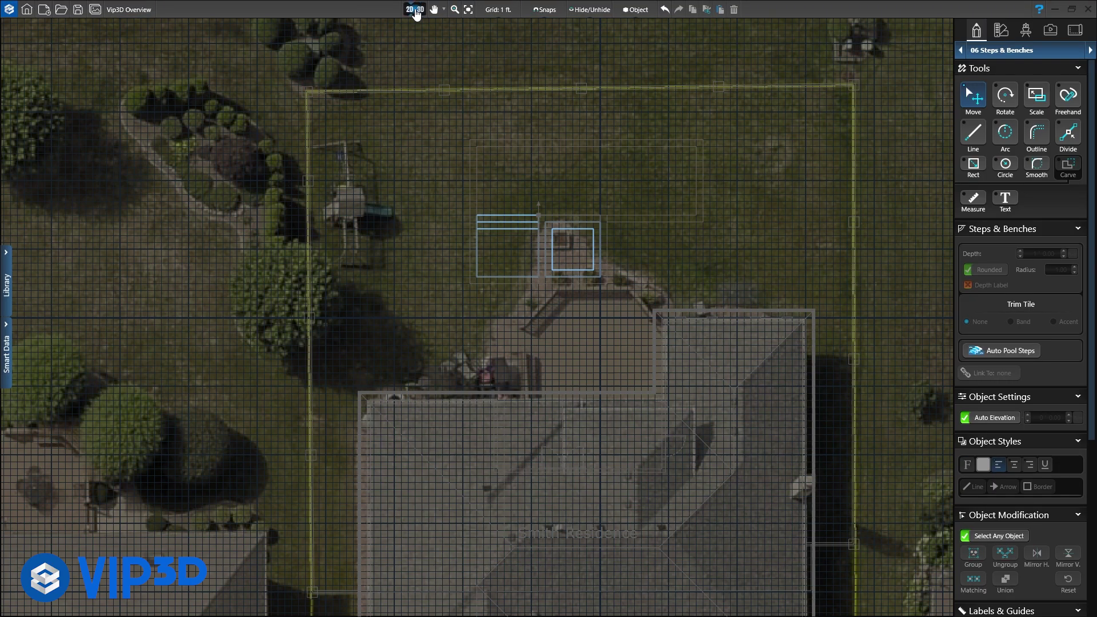
left_click(1006, 50)
- Start the hardscape slab on the lawn with a 55' bottom edge and a 23' right edge
left_click(1007, 148)
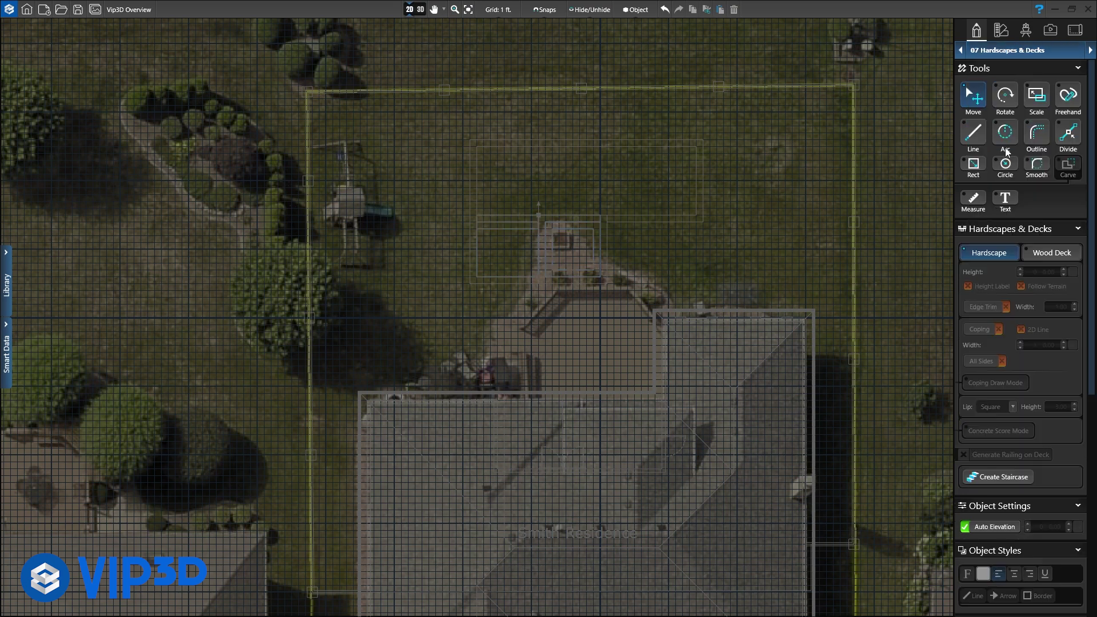
left_click(973, 134)
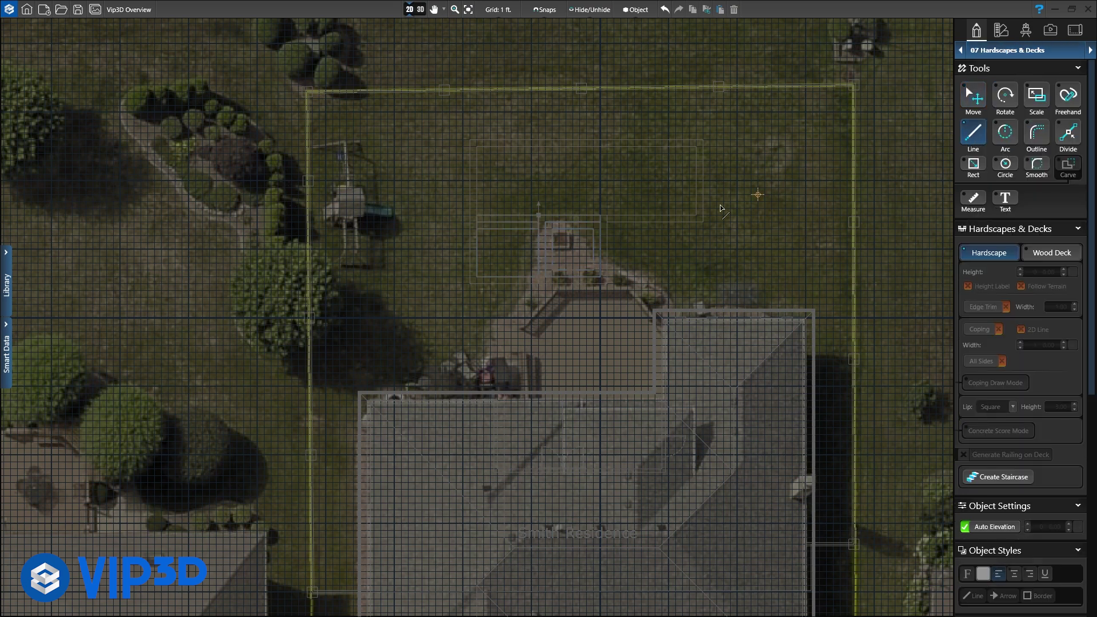
left_click(366, 292)
type("55")
key("Return")
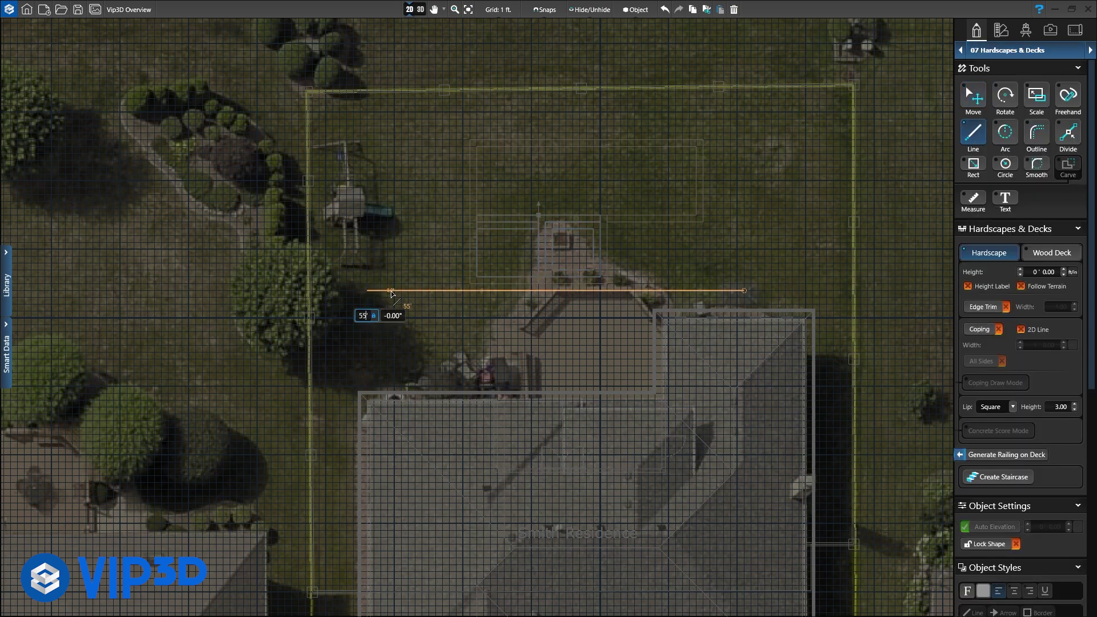
type("23")
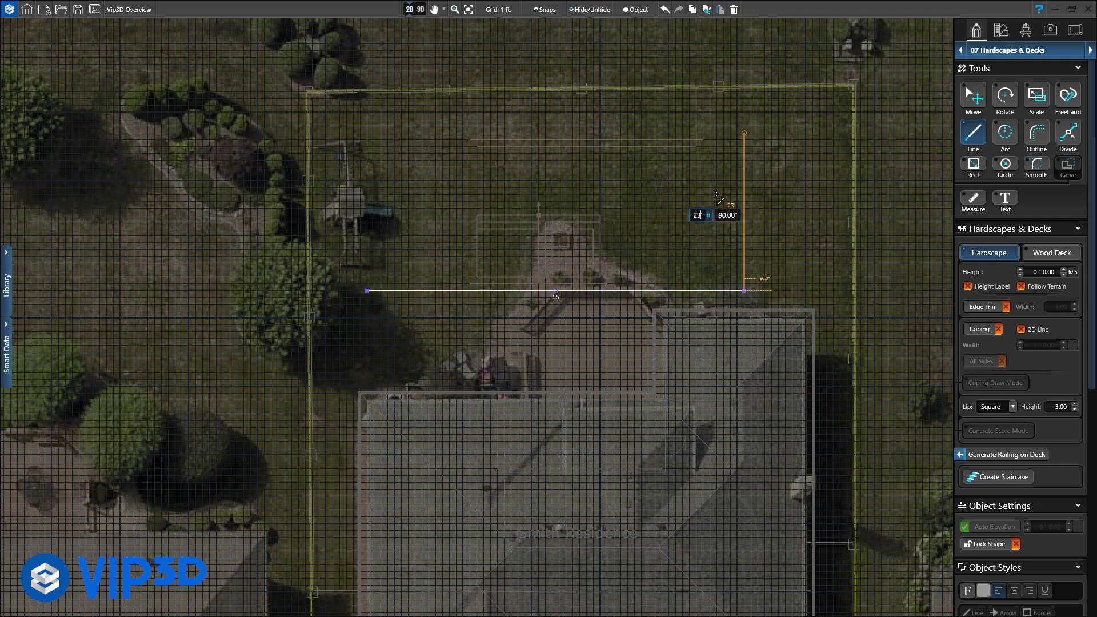
key("Return")
- Close the slab with 55' top and 23' left edges and check the concrete in 3D
type("55")
key("Return")
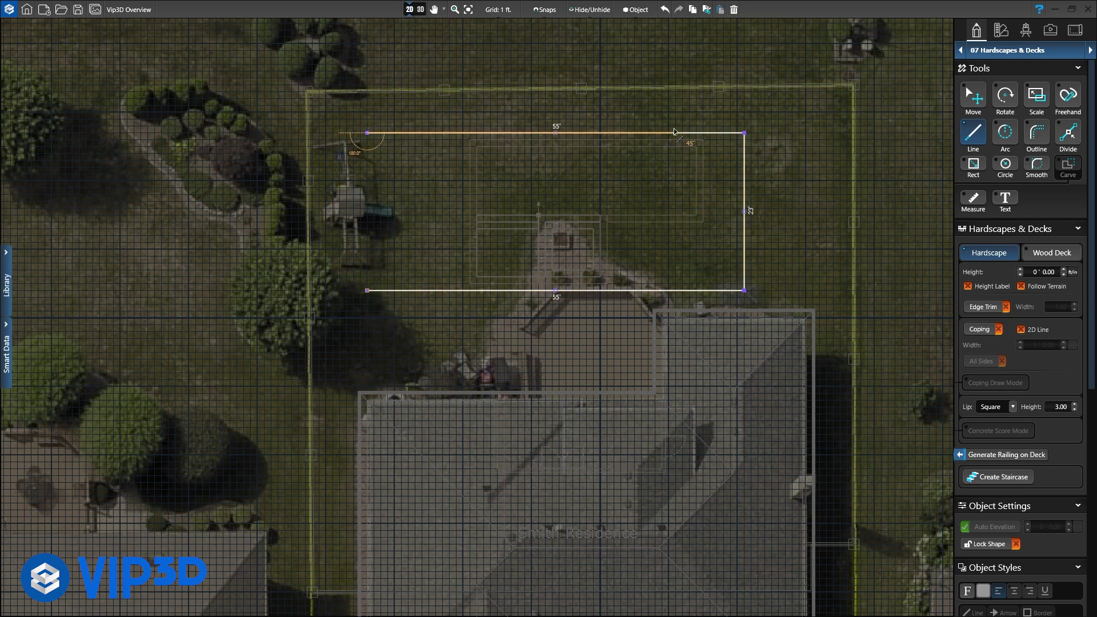
type("23")
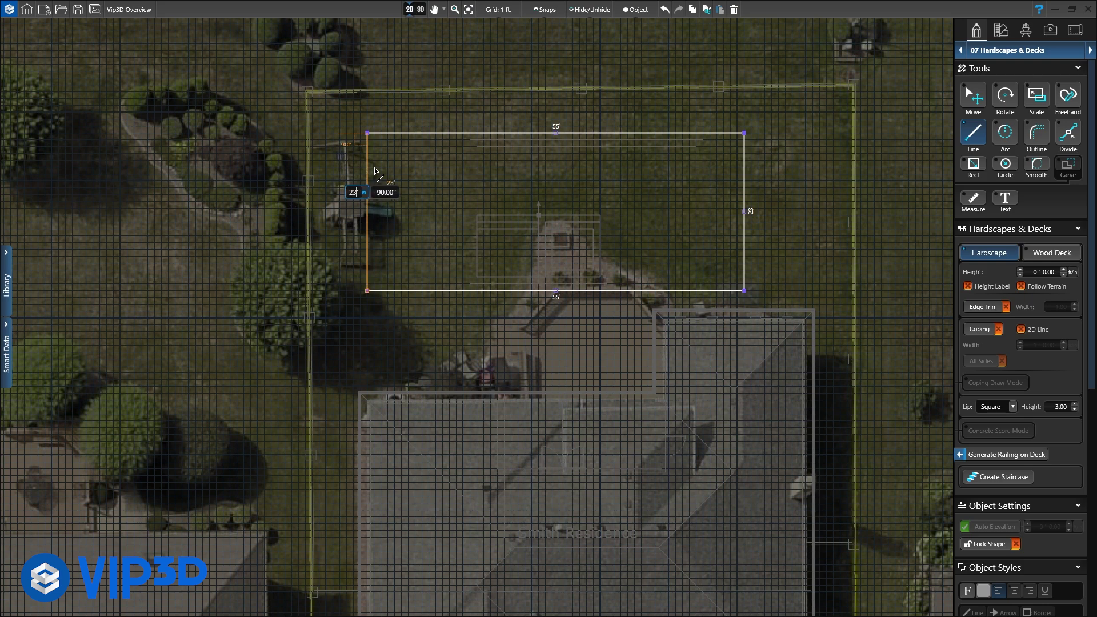
key("Return")
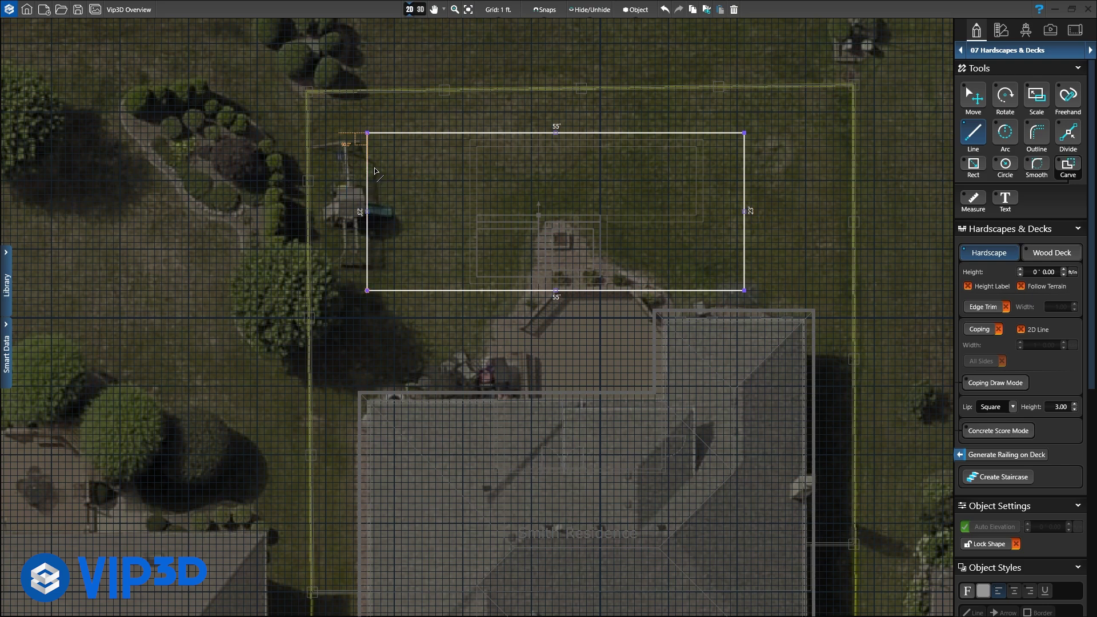
left_click(419, 10)
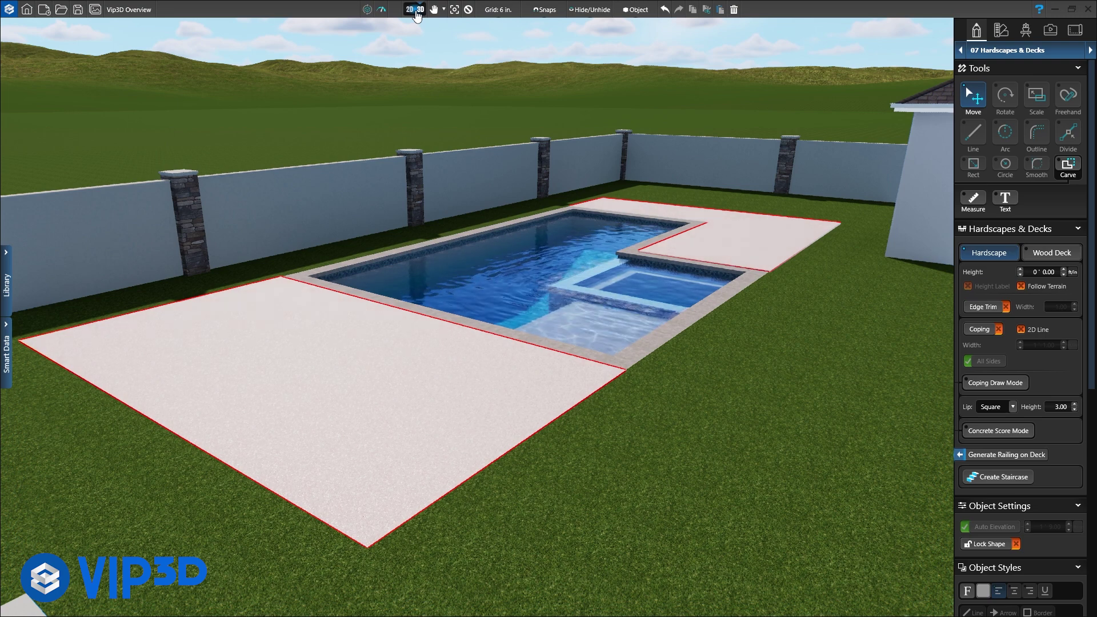
left_click(417, 11)
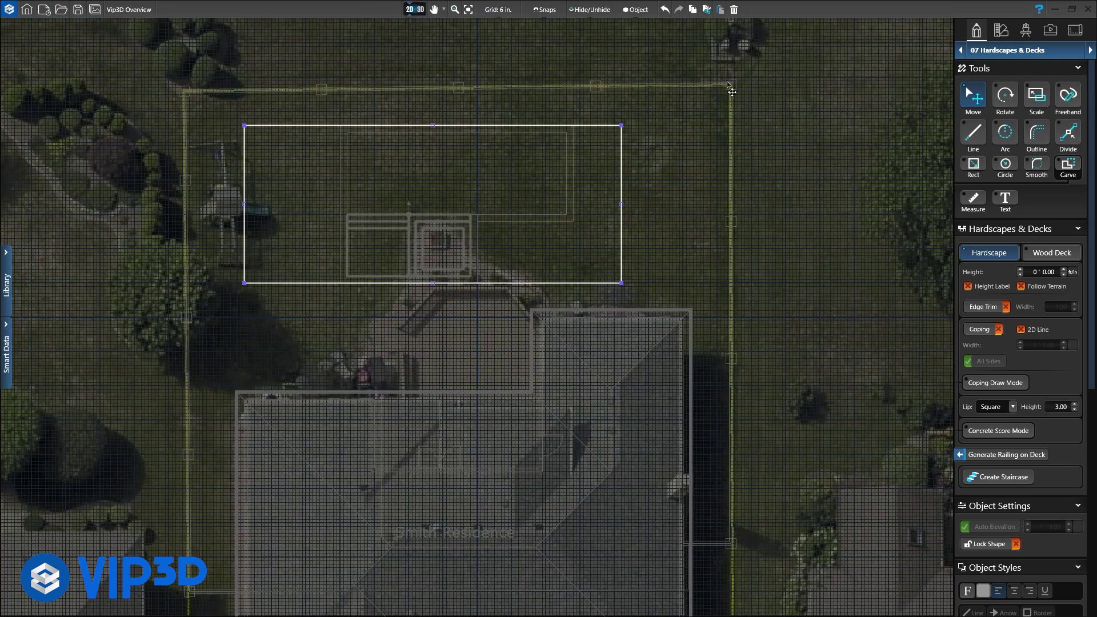
- Trace an outline along the house walls from the house corner
left_click(1033, 134)
left_click(538, 319)
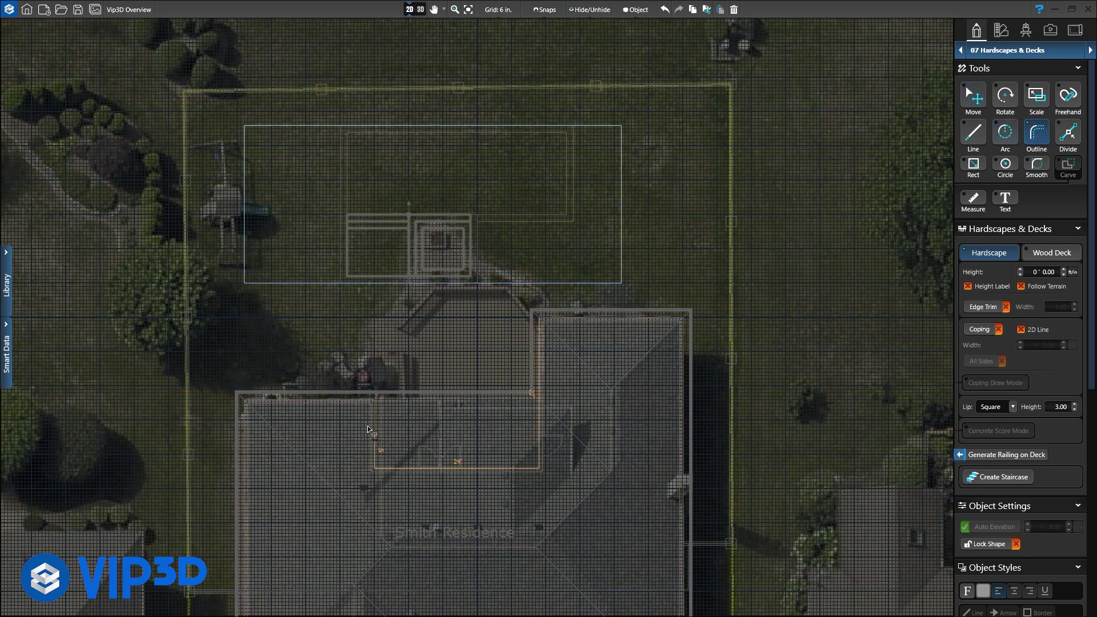
left_click(373, 401)
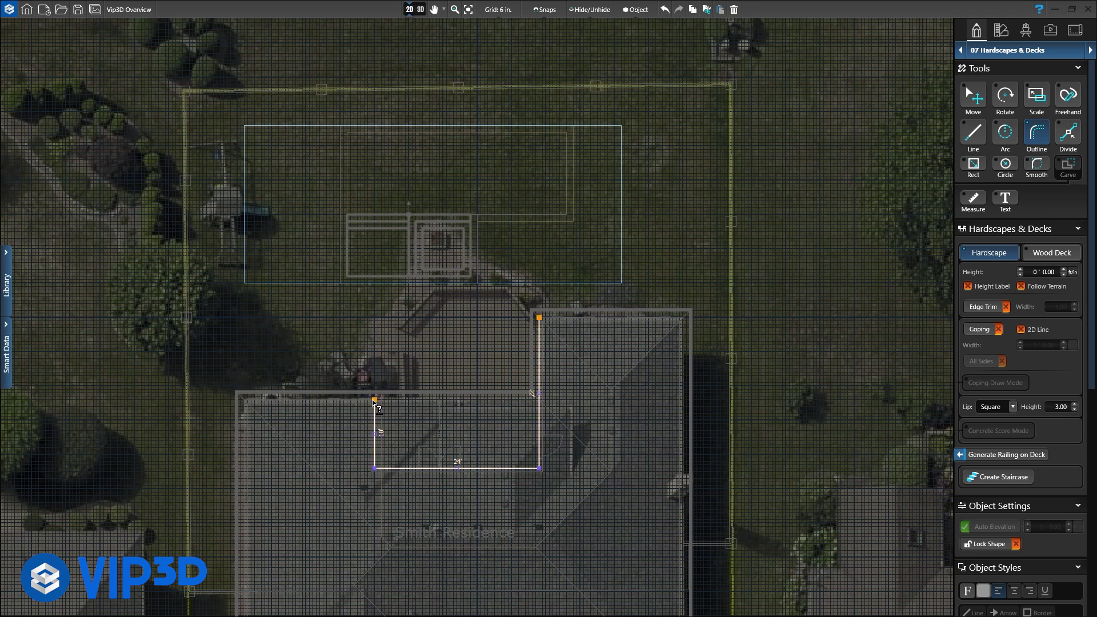
- Add 15' and 12' straight edges to close the L-shape and make it a wood deck
left_click(375, 400)
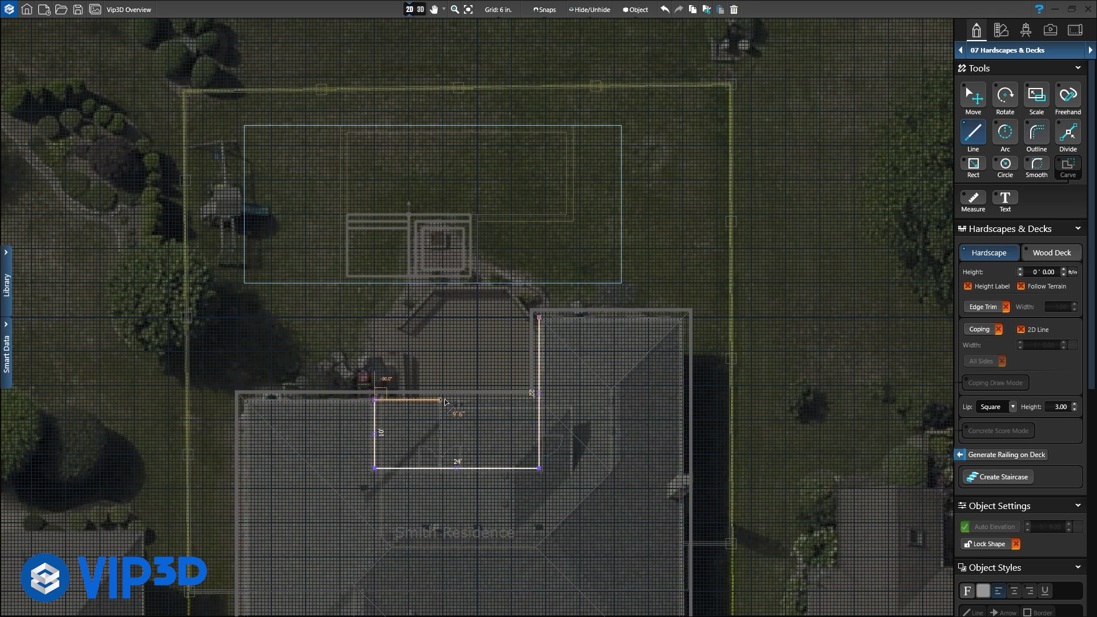
left_click(477, 400)
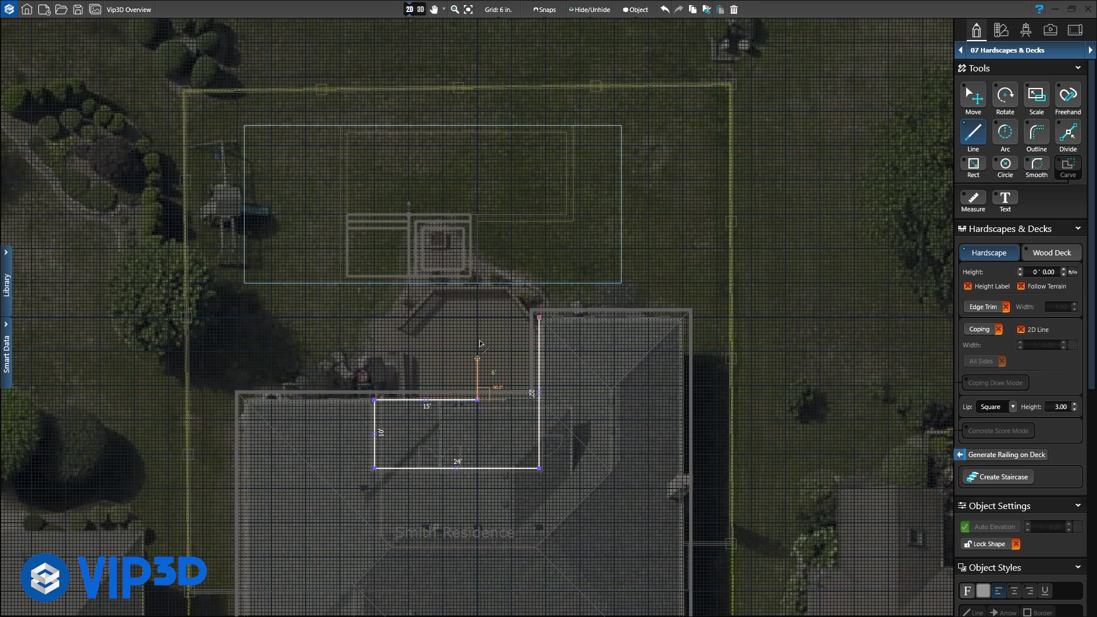
left_click(477, 318)
double_click(478, 318)
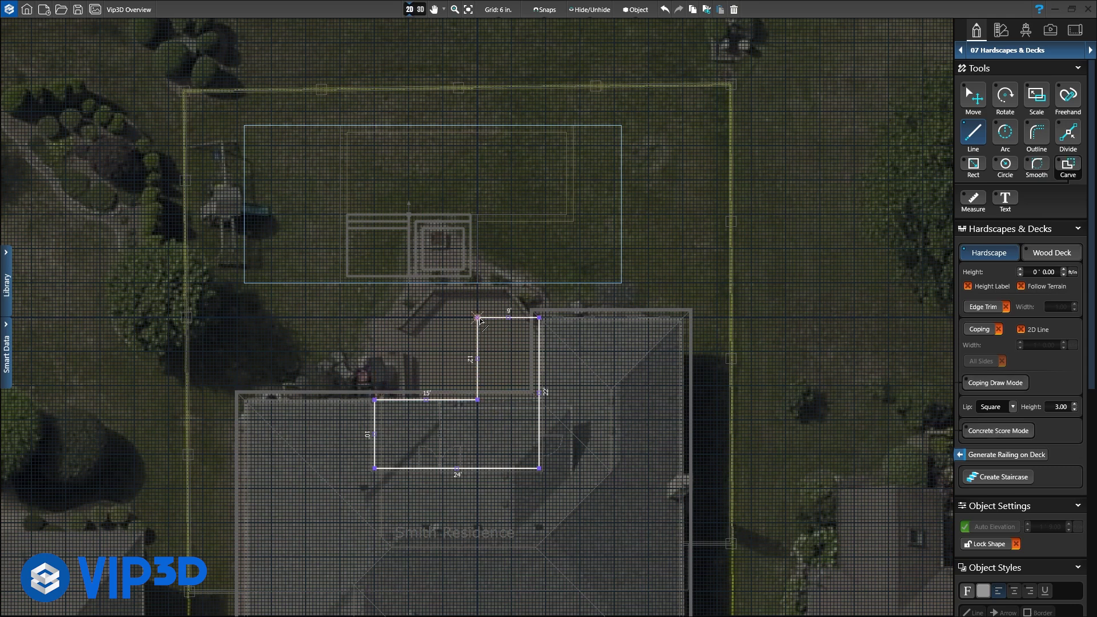
left_click(1034, 258)
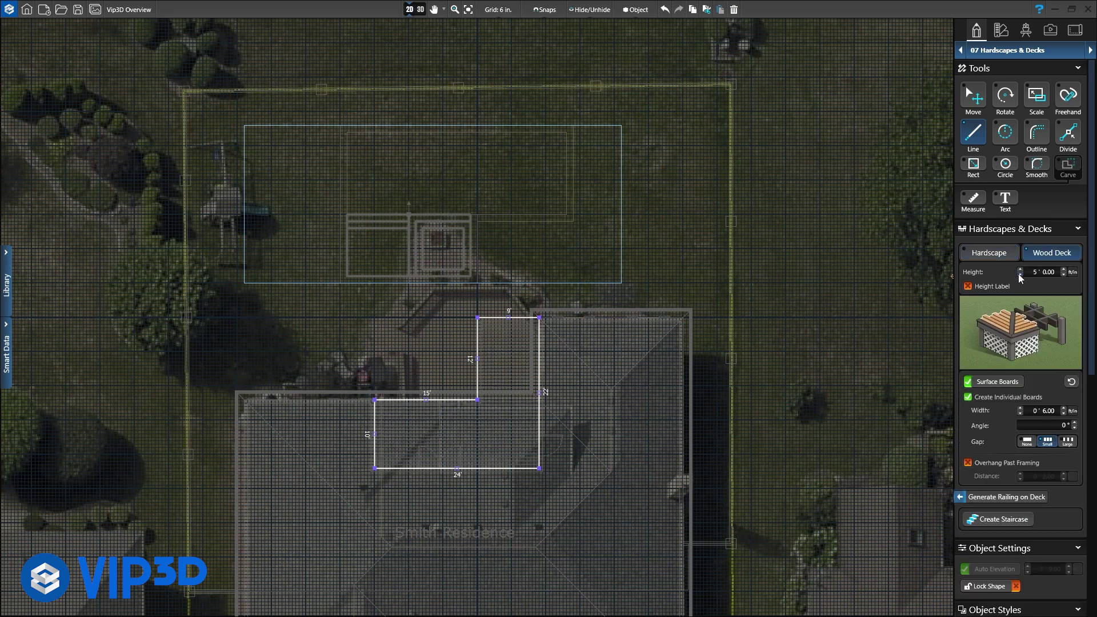
- Raise the wood deck to 1' 9" high with its height label shown
left_click(1063, 271)
left_click(1063, 270)
left_click(999, 519)
- Place a staircase on the deck's outer edge, widen it, and view it in 3D
left_click(427, 402)
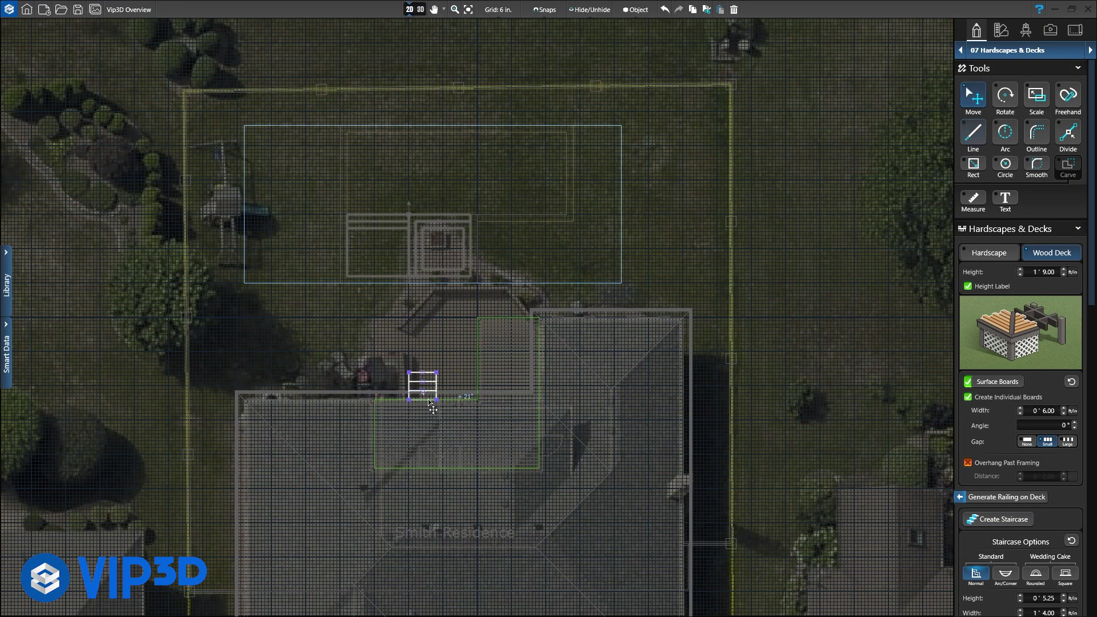
left_click_drag(443, 400, 472, 399)
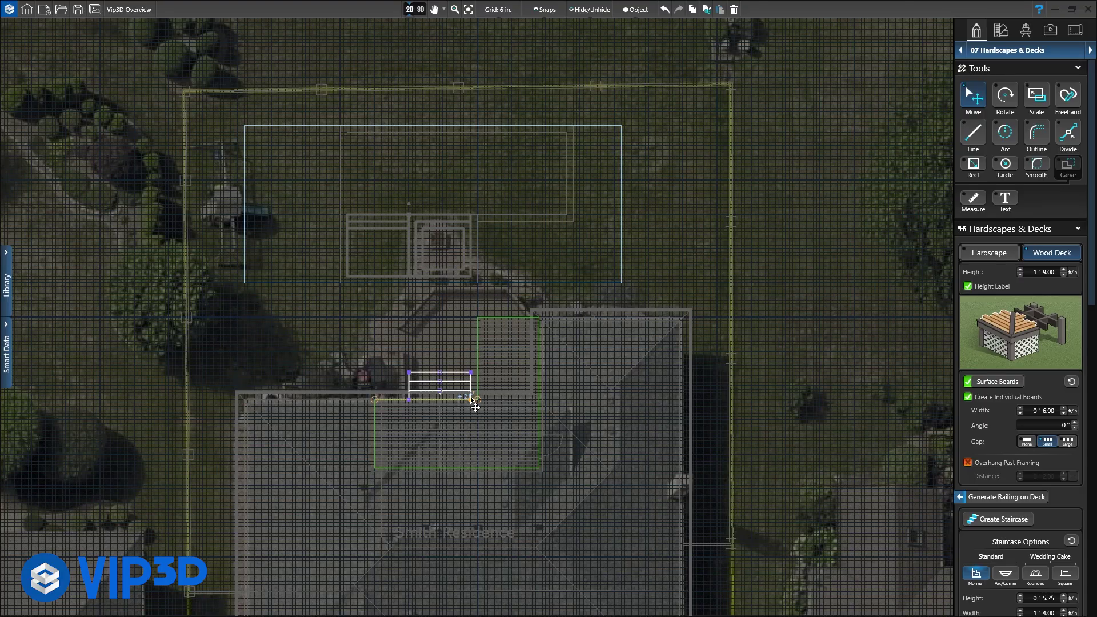
left_click(417, 10)
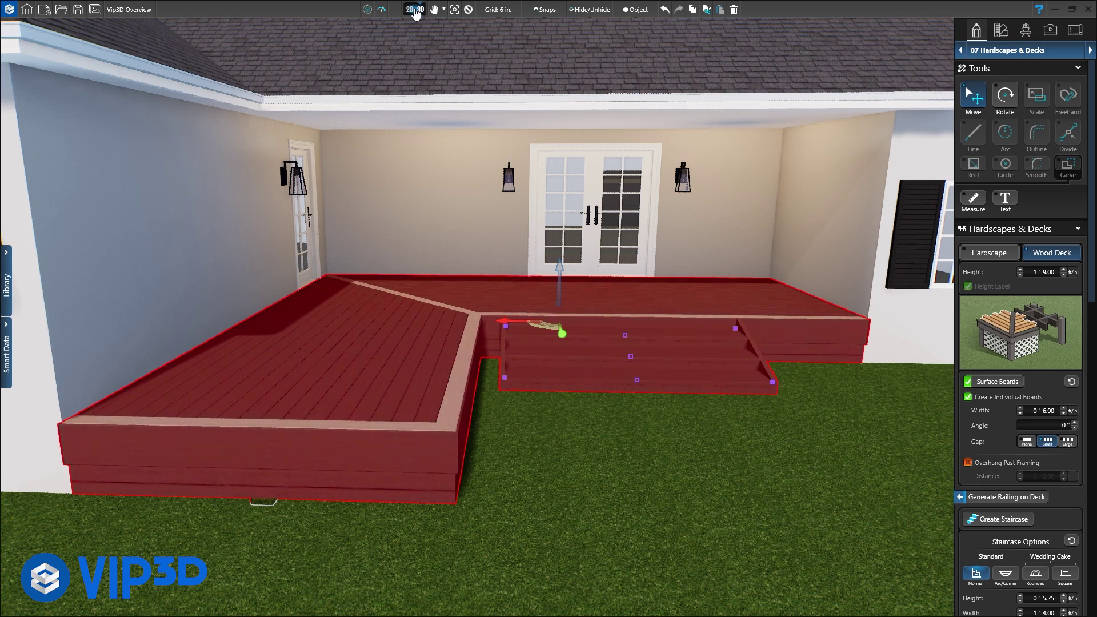
- Add a skirt to the deck, keep its surface boards, and generate railings around it
left_click(993, 383)
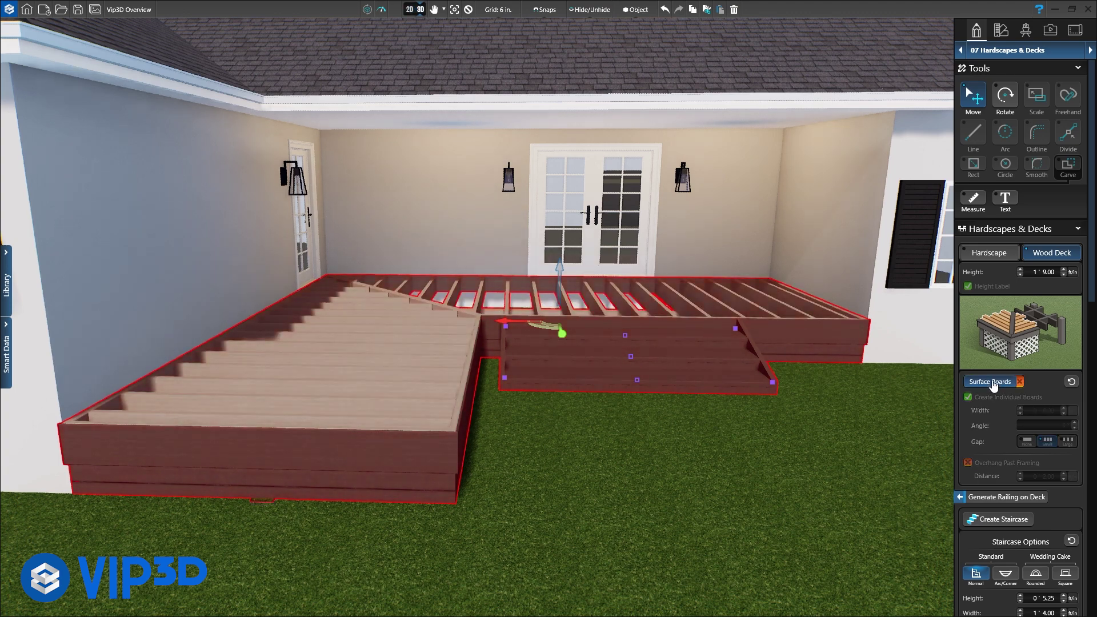
left_click(993, 382)
left_click(1025, 384)
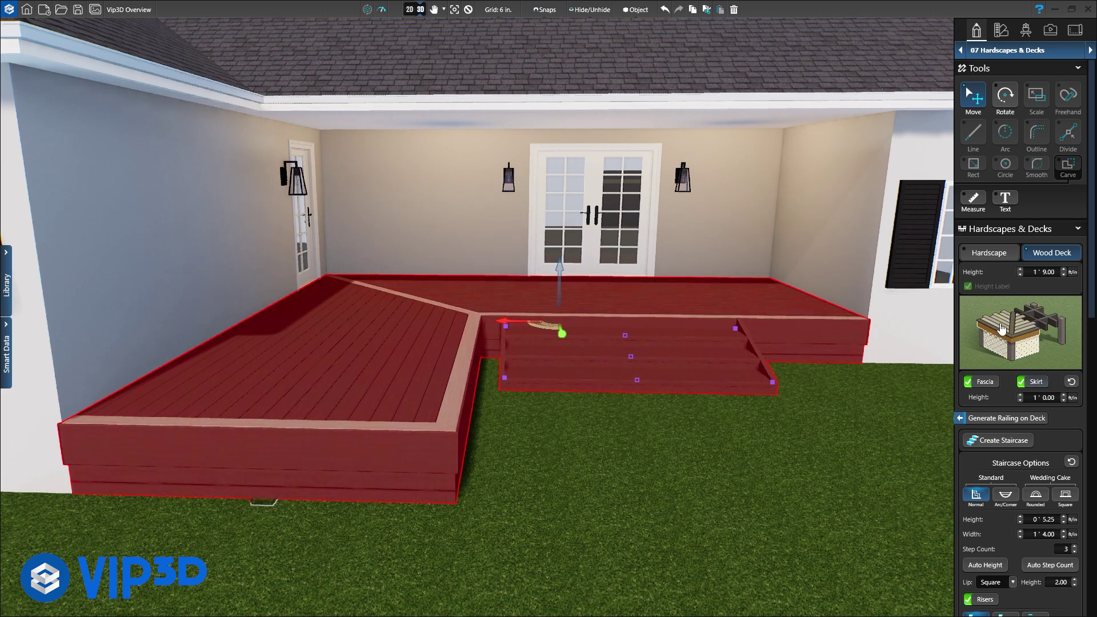
left_click(1003, 362)
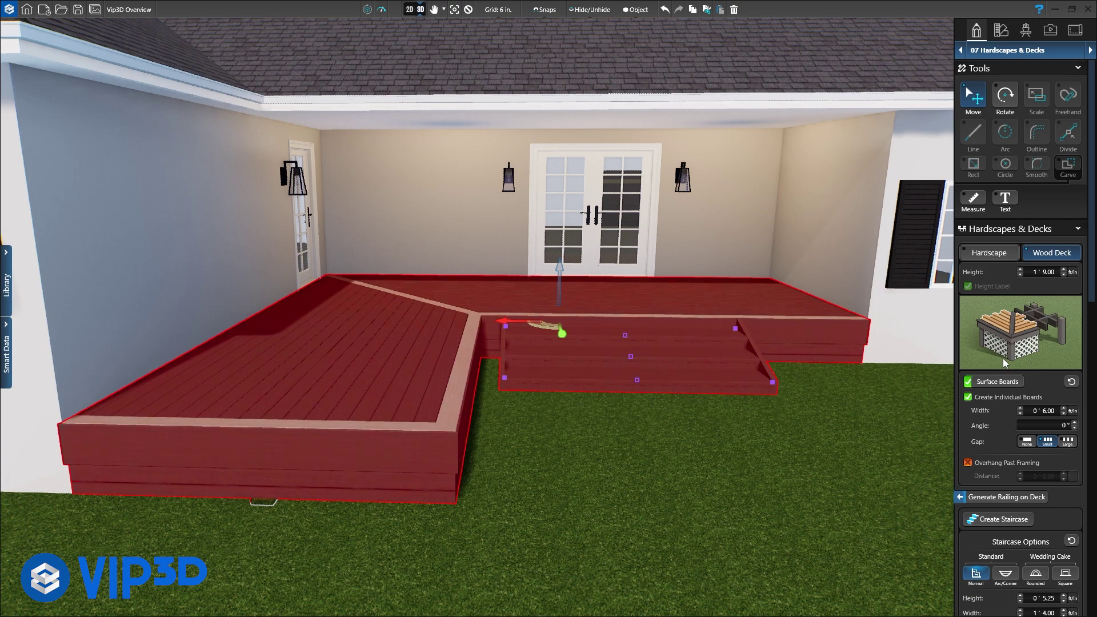
left_click(1002, 498)
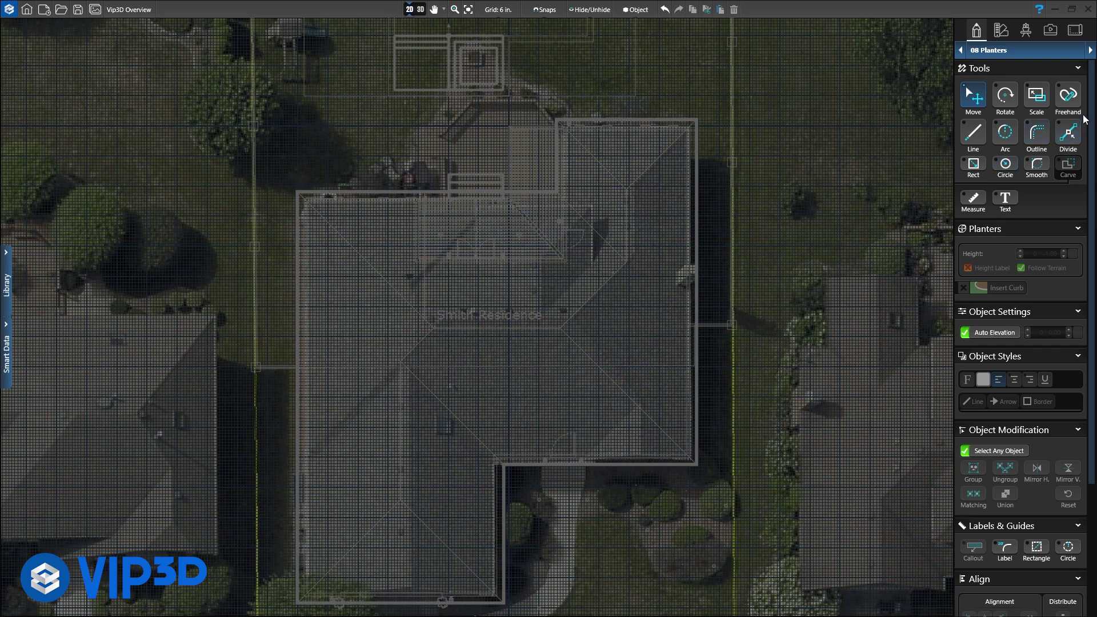
- Outline the planter with straight edges, including an 18' edge, and a curved freehand front
left_click(975, 136)
left_click(690, 440)
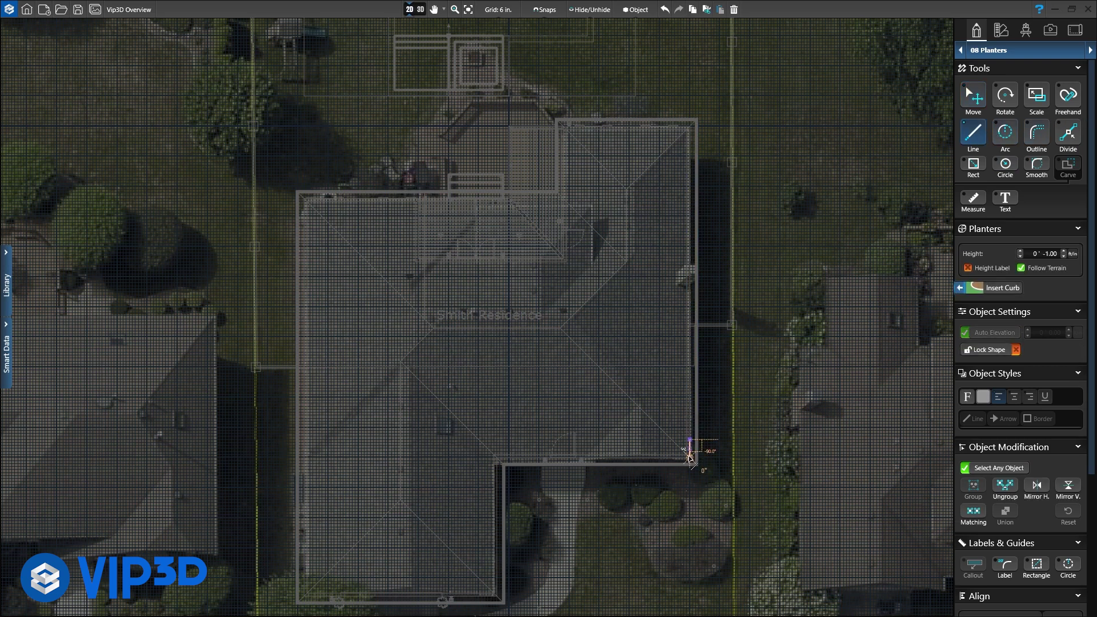
left_click(690, 457)
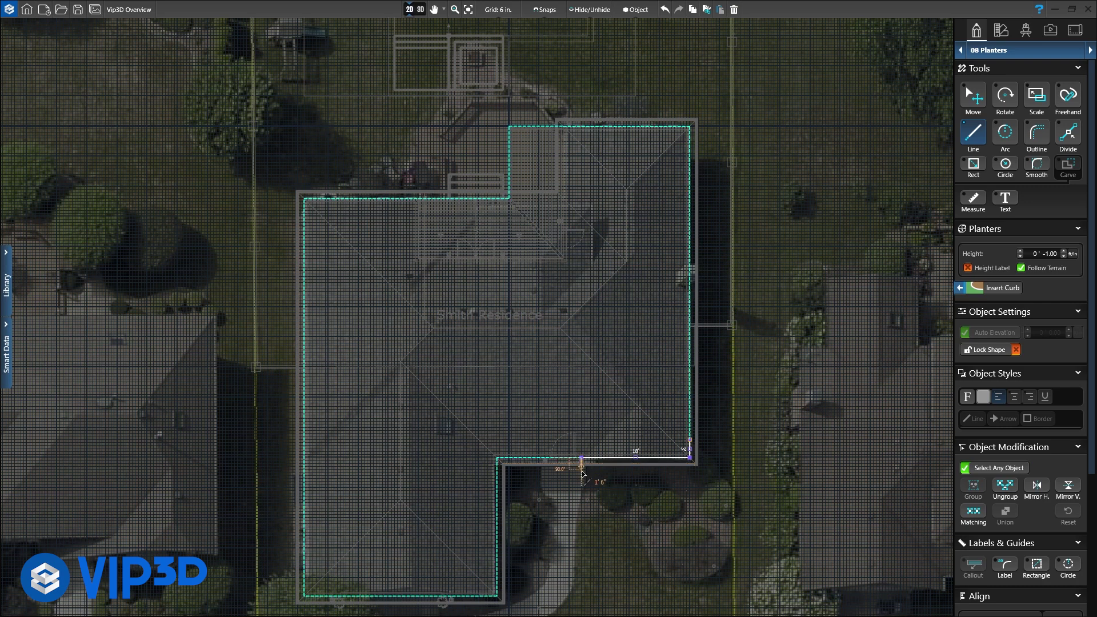
left_click(581, 457)
left_click(581, 517)
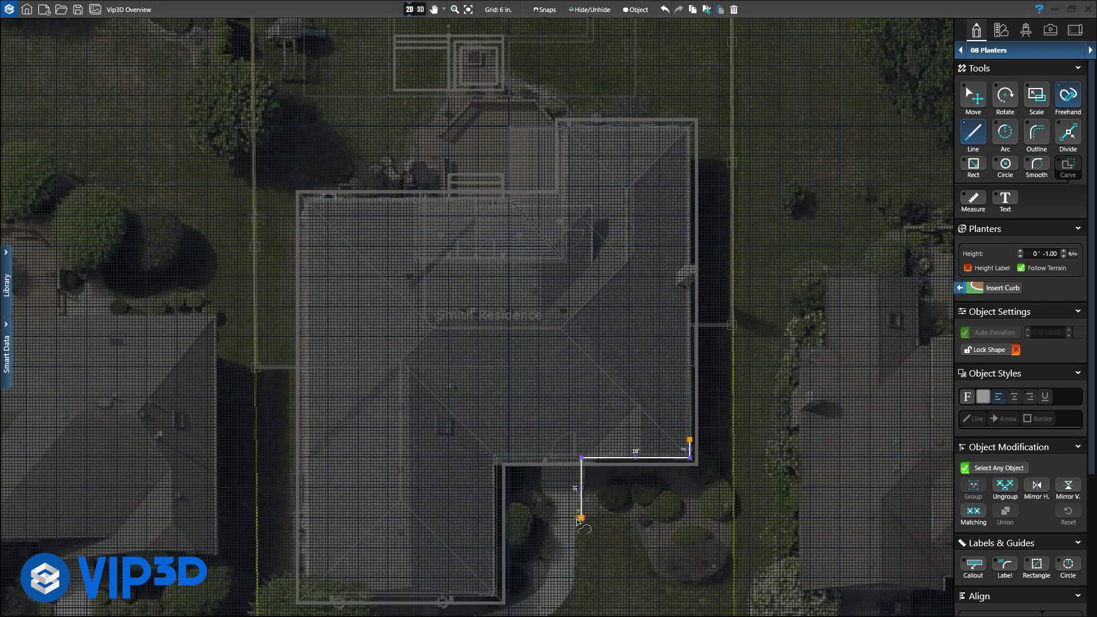
mouse_move(581, 518)
left_mouse_down()
mouse_move(623, 524)
mouse_move(667, 582)
mouse_move(697, 580)
mouse_move(729, 557)
mouse_move(734, 511)
mouse_move(722, 469)
mouse_move(690, 441)
left_mouse_up()
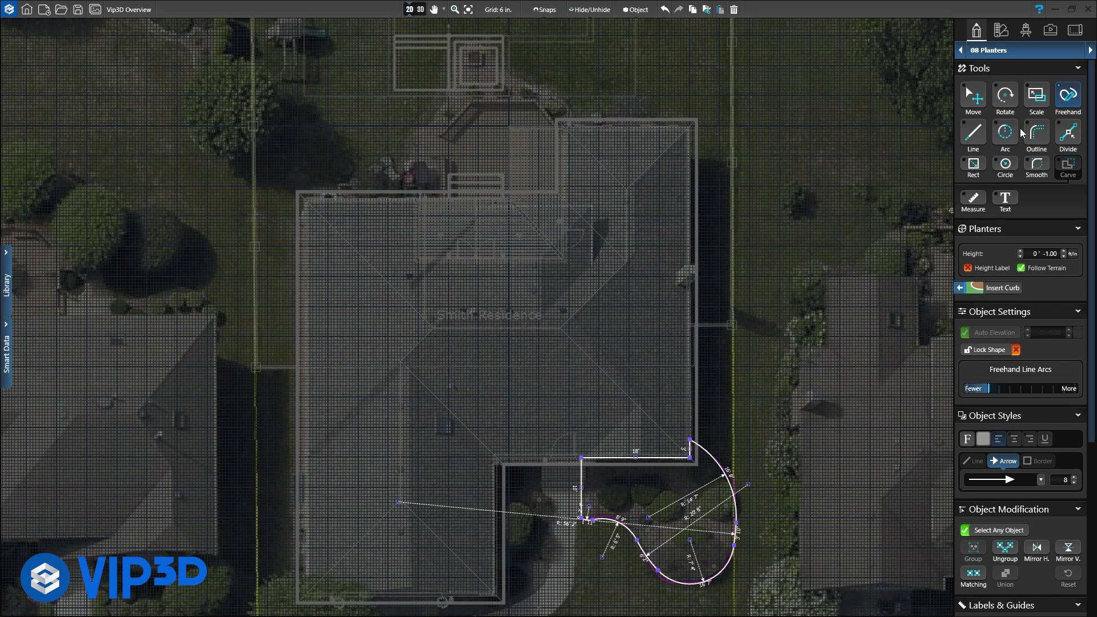
left_click(1089, 50)
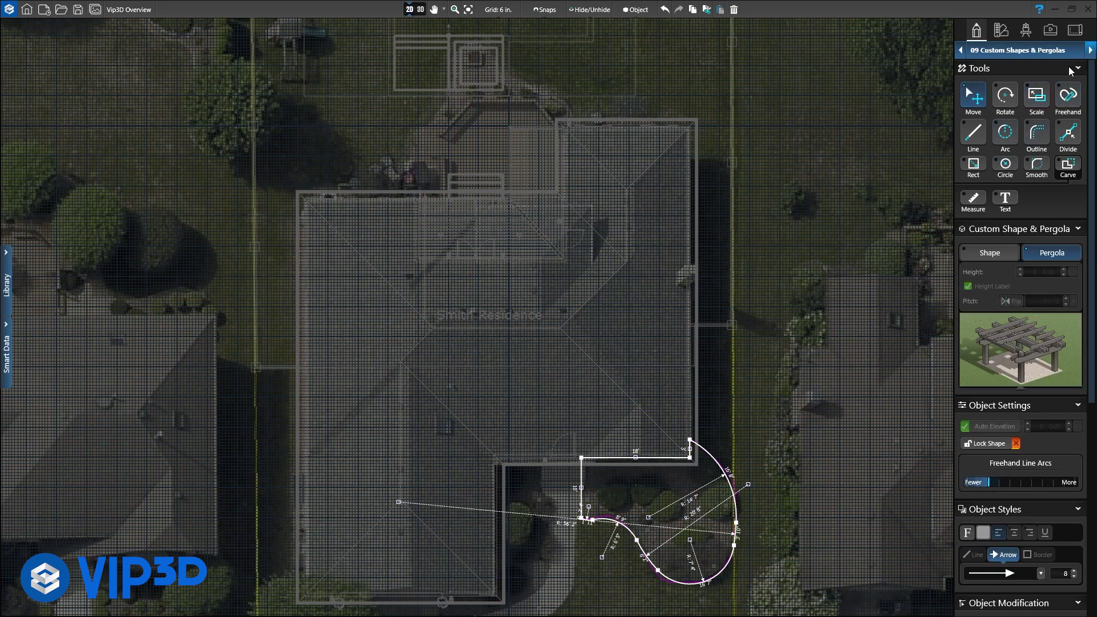
- Drag a 14'6" by 12'6" pergola rectangle off the house corner and view it in 3D
left_click(971, 167)
left_click_drag(299, 194, 392, 101)
left_click(421, 9)
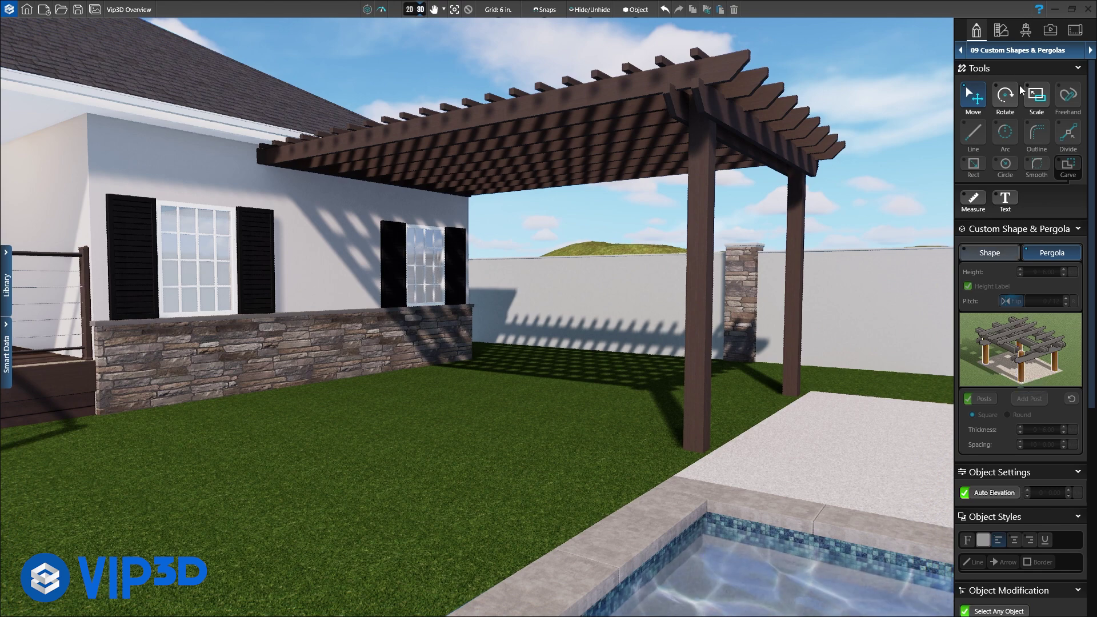
left_click(1017, 50)
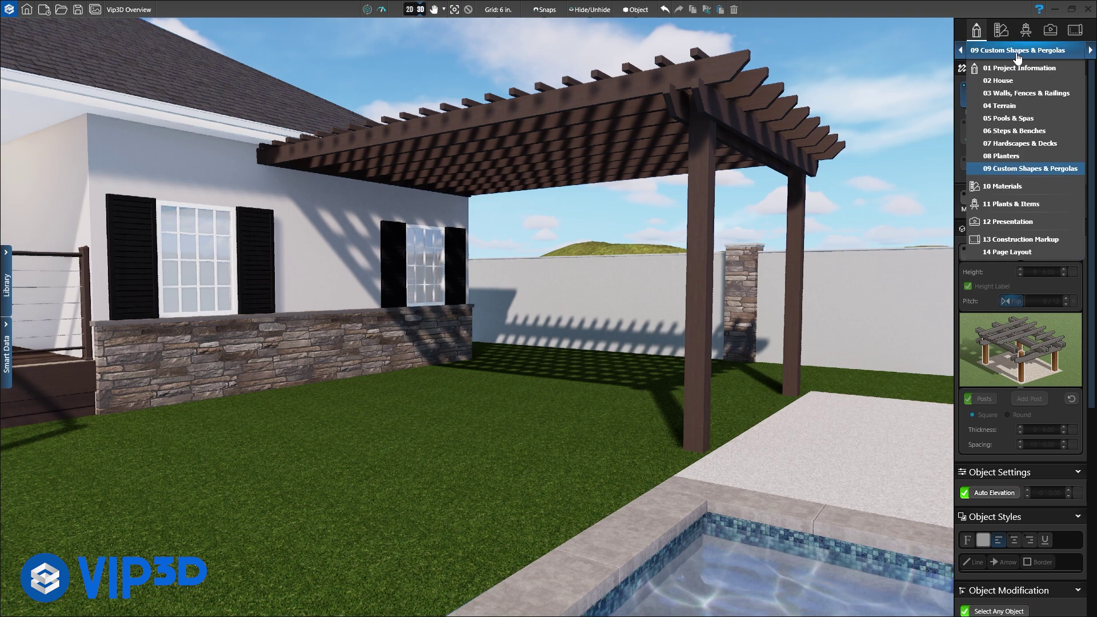
- Apply Coast Gray ledgestone from the Stone materials to the low wall
left_click(1002, 186)
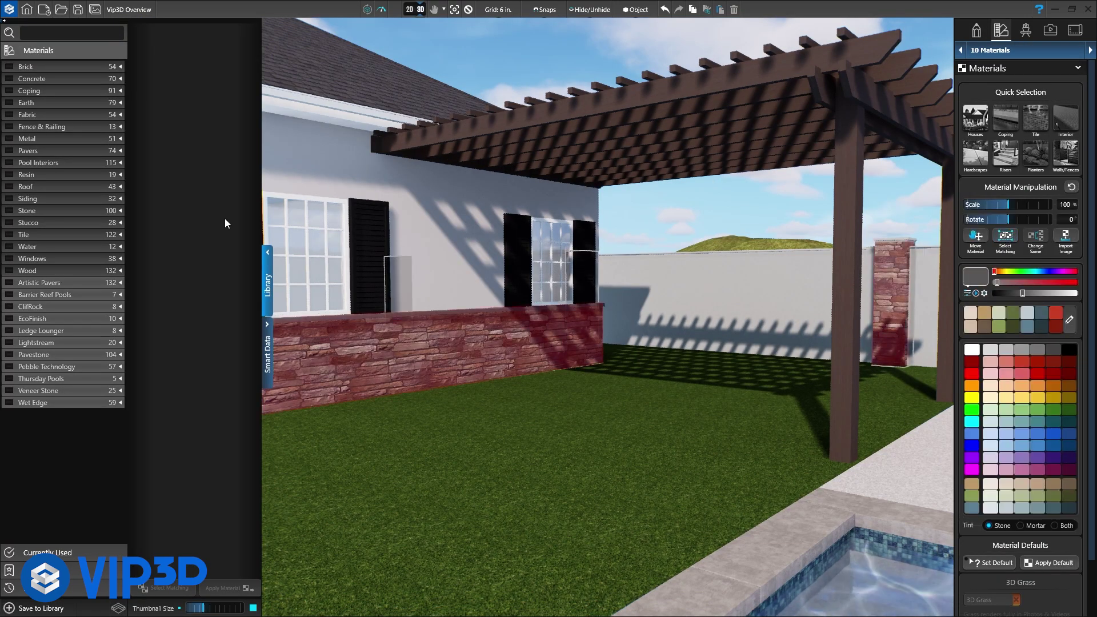
left_click(40, 210)
left_click(36, 245)
left_click(222, 76)
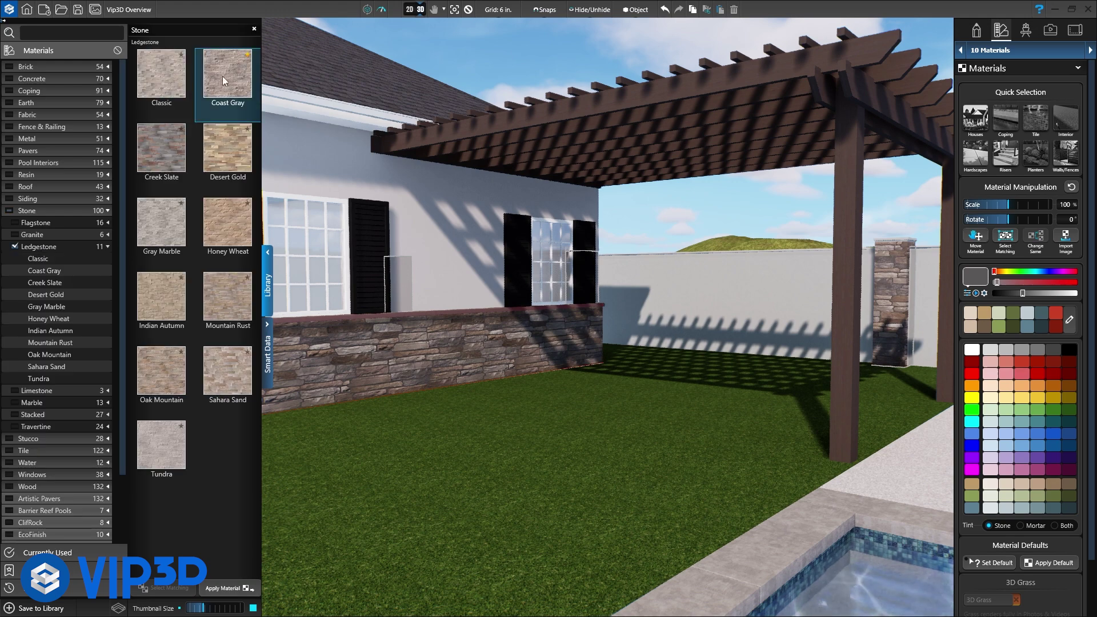
- Try Black Forest, Mossy Creek and Ozark stacked stone on the wall, finishing with Rustic
left_click(48, 245)
left_click(38, 282)
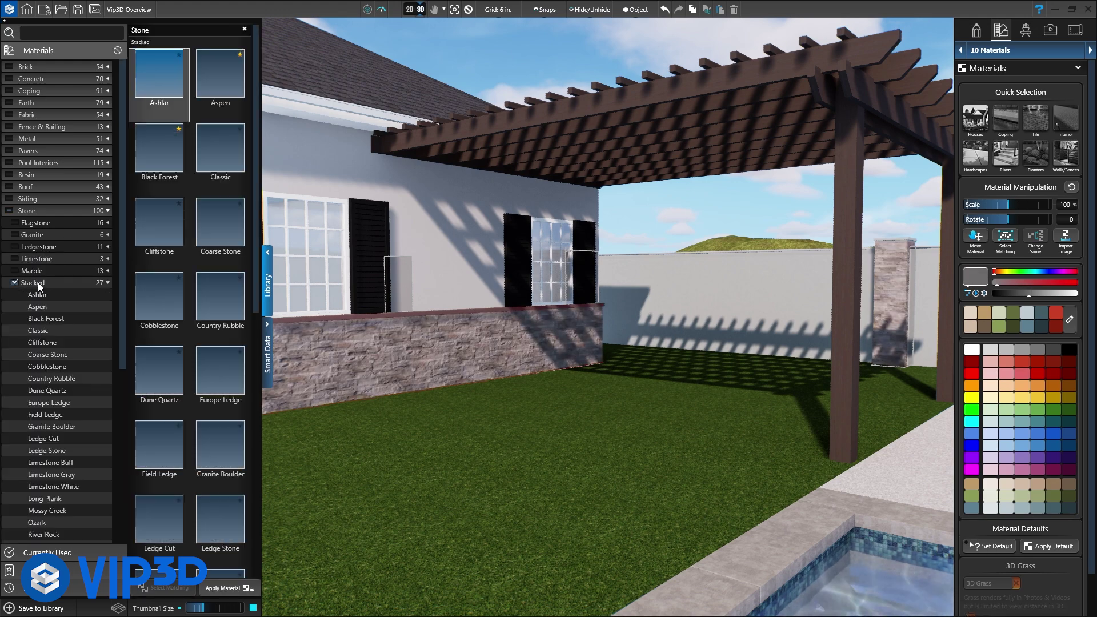
left_click(158, 149)
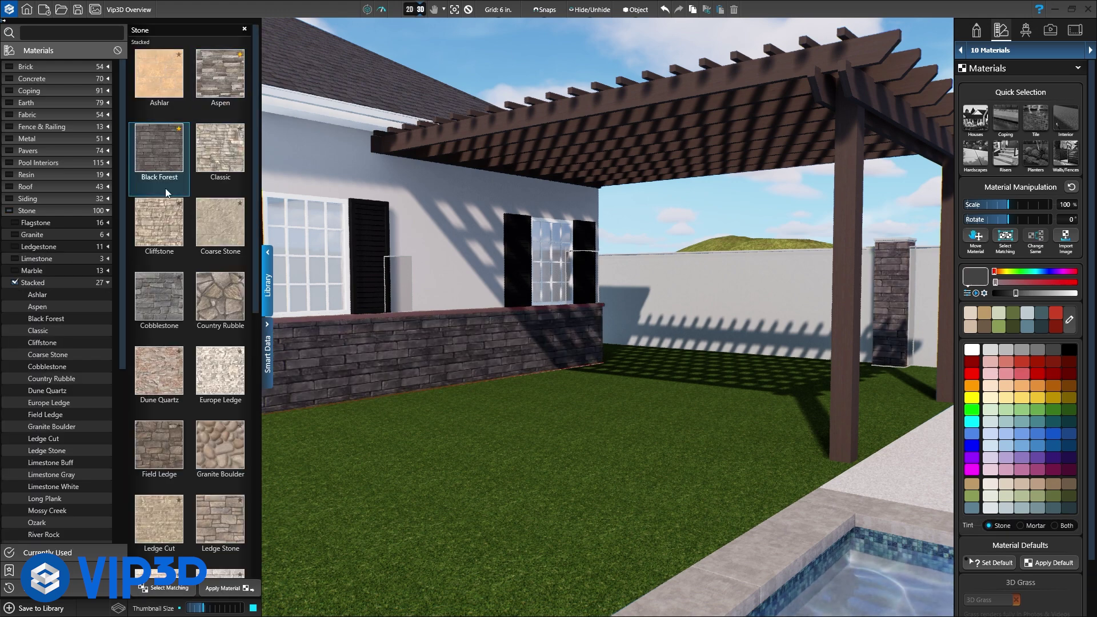
scroll(159, 365, "down", 2)
scroll(164, 407, "down", 4)
left_click(165, 412)
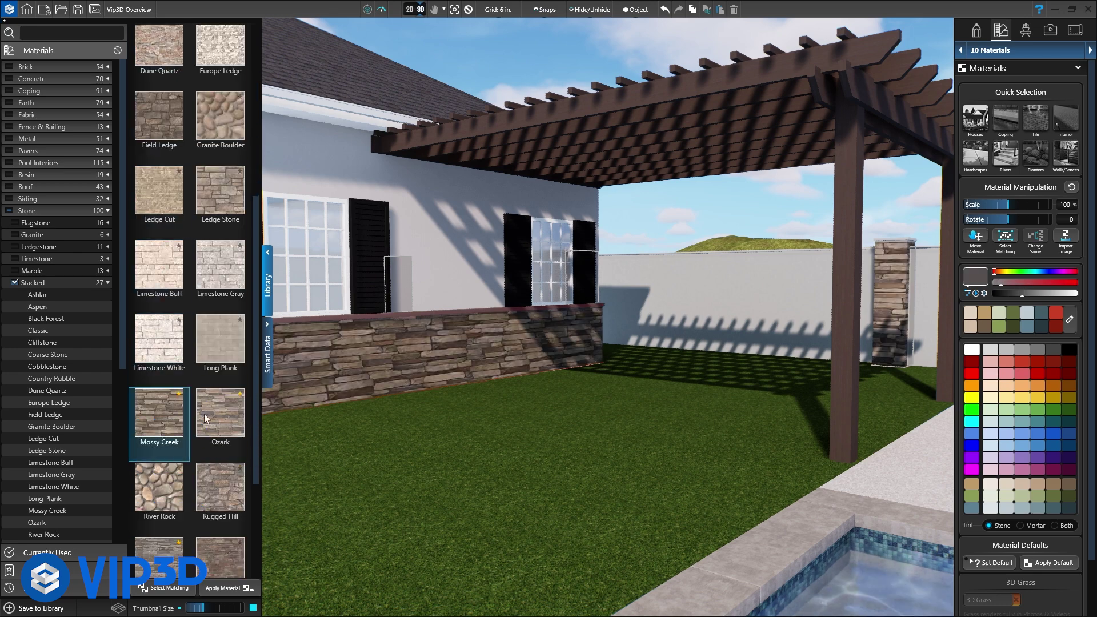
left_click(214, 415)
scroll(213, 414, "down", 2)
left_click(164, 471)
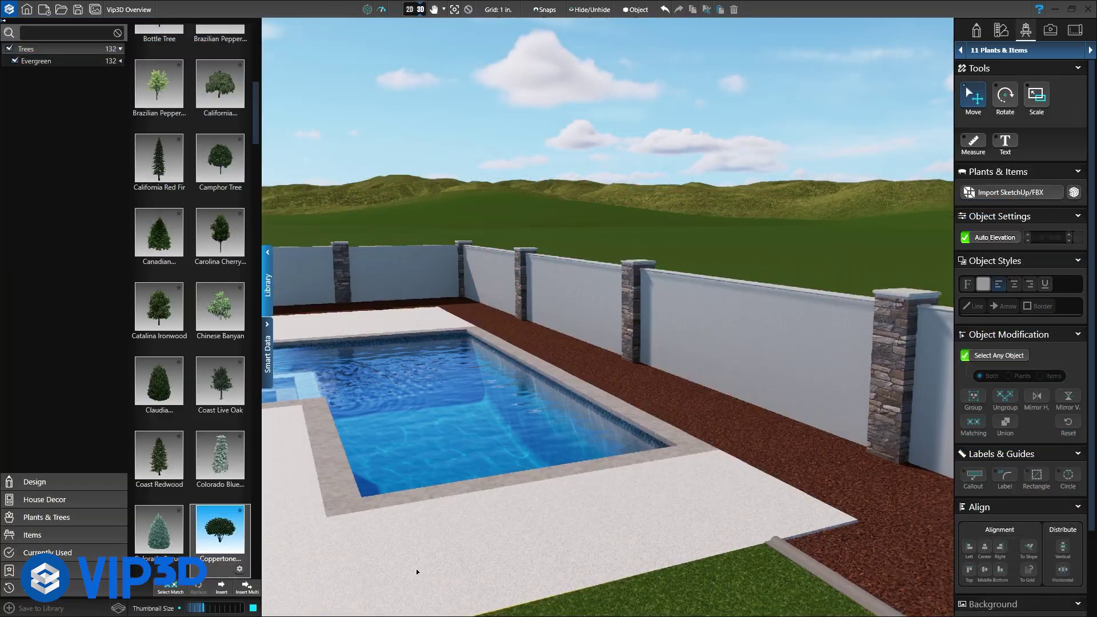
- Place multiple Coppertone trees, starting with one beside the back wall
left_click(251, 588)
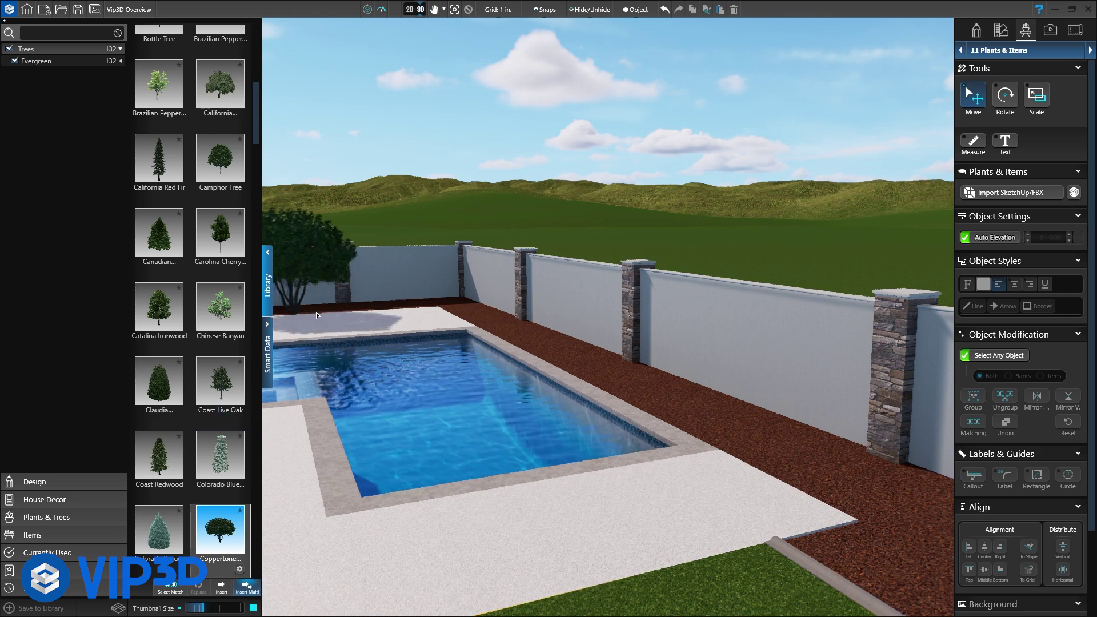
left_click(427, 309)
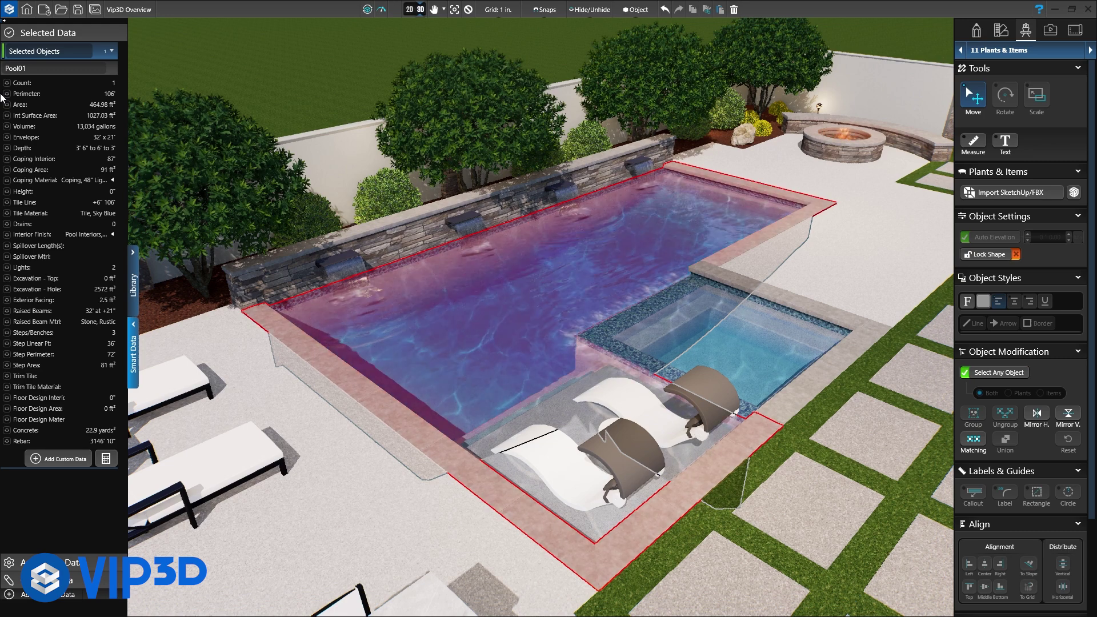
- Highlight the pool's perimeter, surface area, concrete volume and rebar grid from its smart data
left_click(8, 94)
left_click(3, 105)
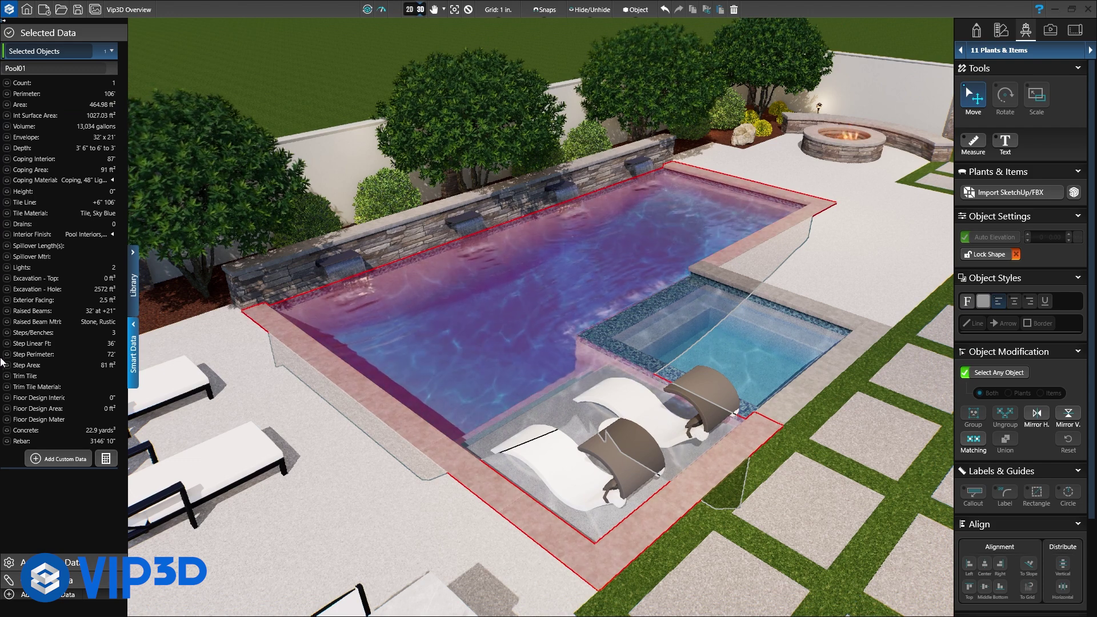
left_click(18, 432)
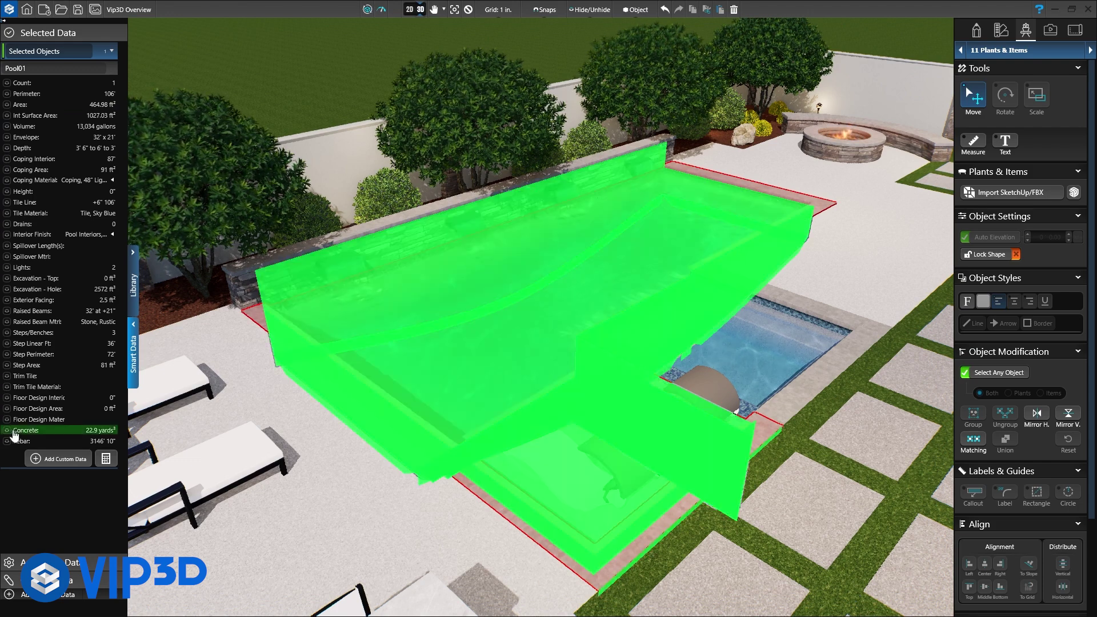
left_click(18, 442)
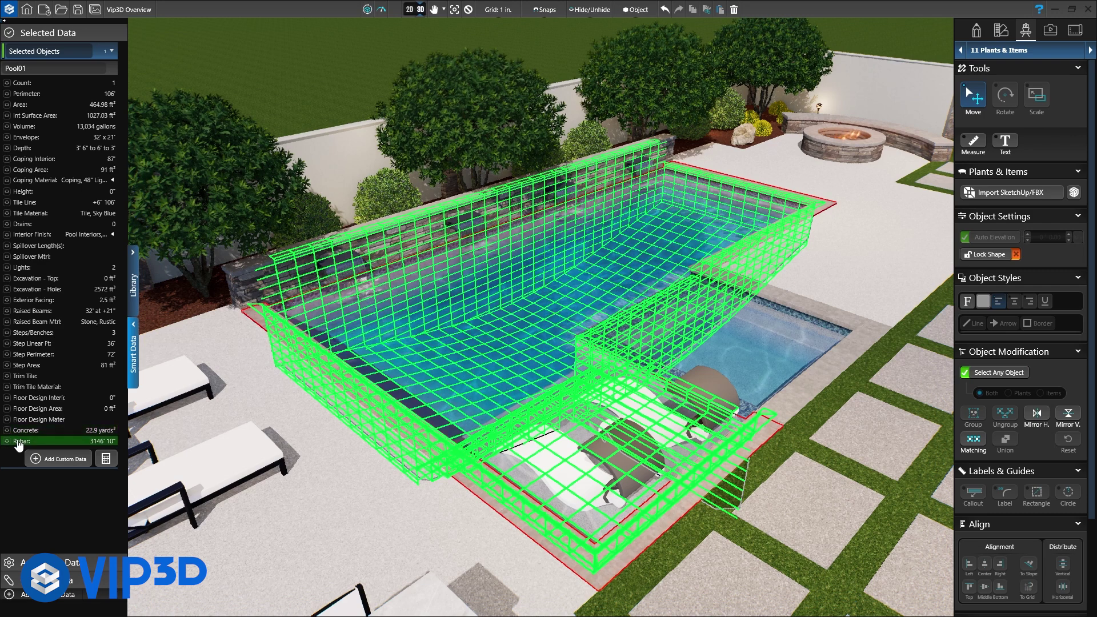